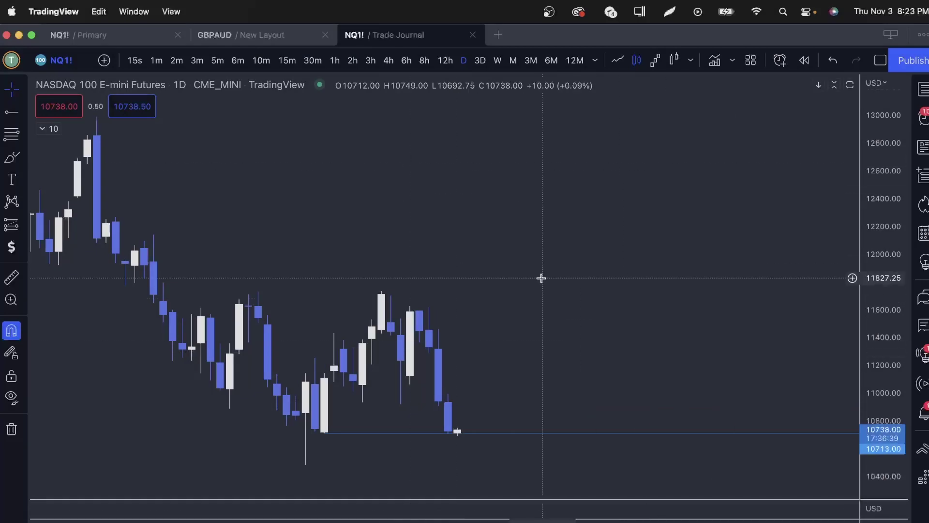
Step: Show NQ1! on 1-hour candles, rescaled and panned to frame the recent drop
scroll(541, 278, up, 3)
scroll(538, 295, up, 2)
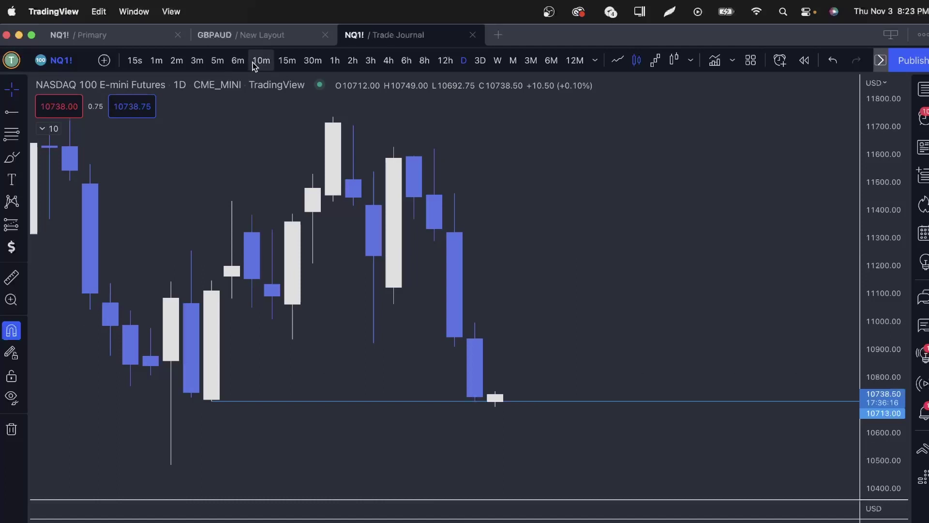
click(334, 61)
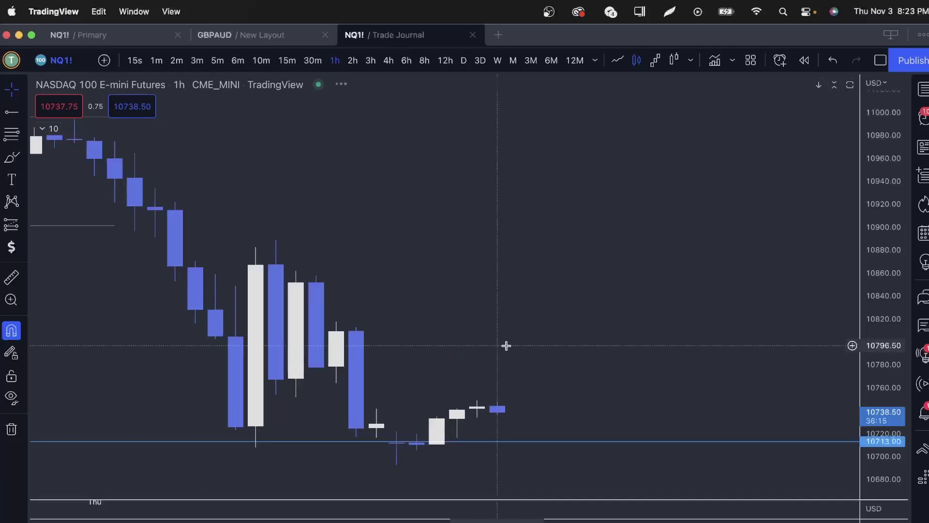
scroll(506, 347, down, 3)
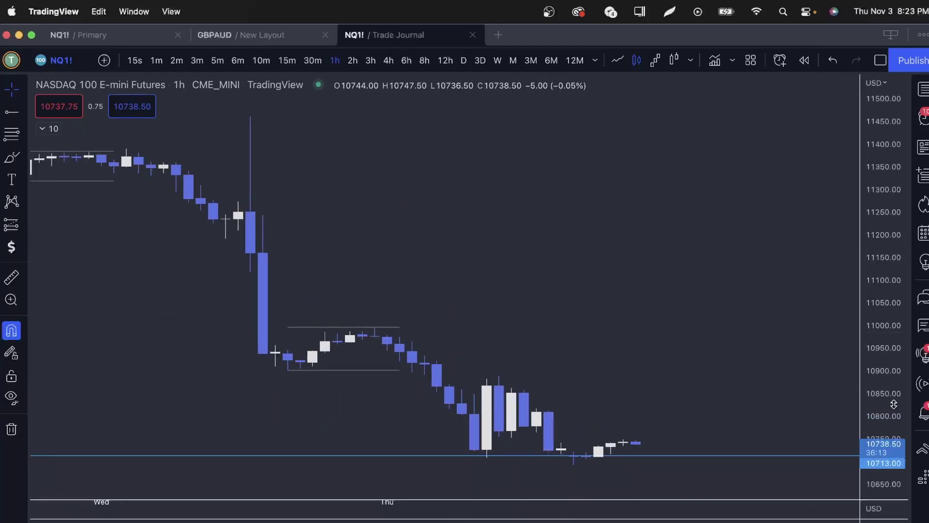
drag(894, 403, 892, 321)
drag(691, 310, 700, 238)
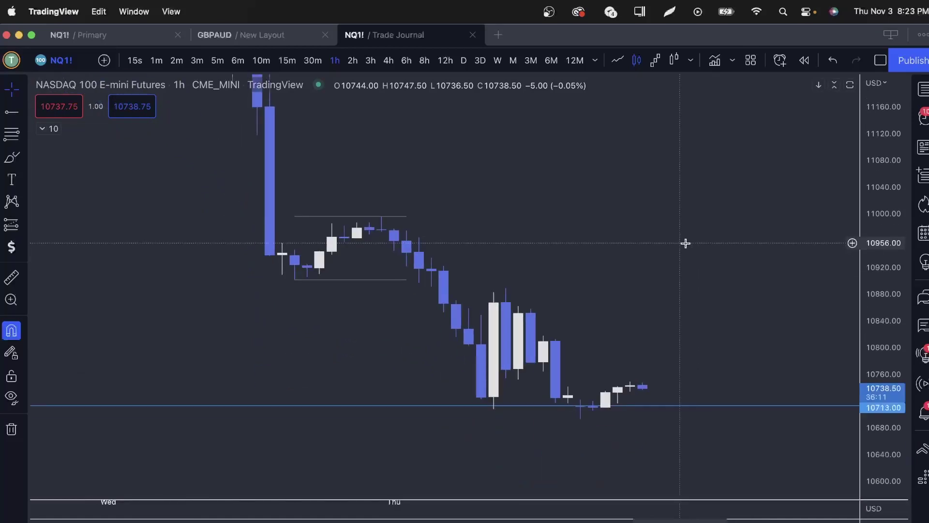
drag(428, 347, 469, 347)
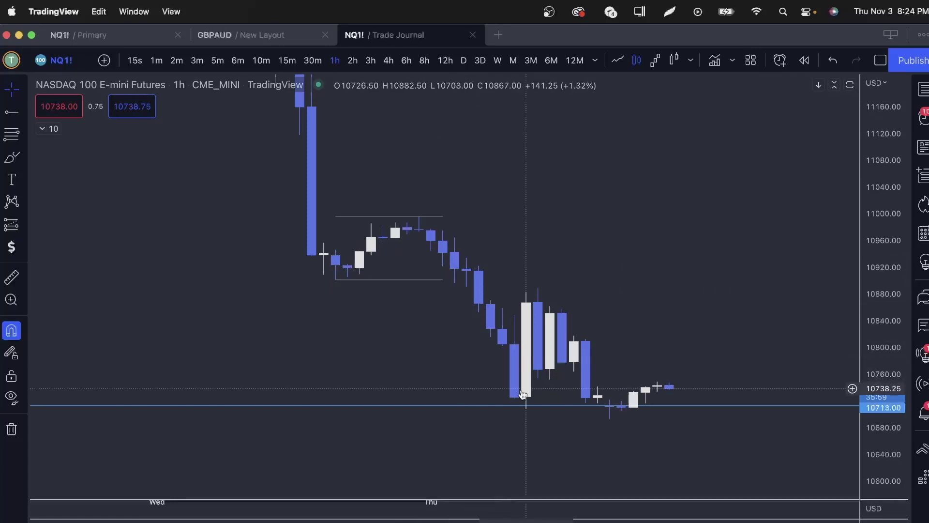
Step: Review the trade on 15-minute and then 5-minute candles, then return to daily
click(286, 61)
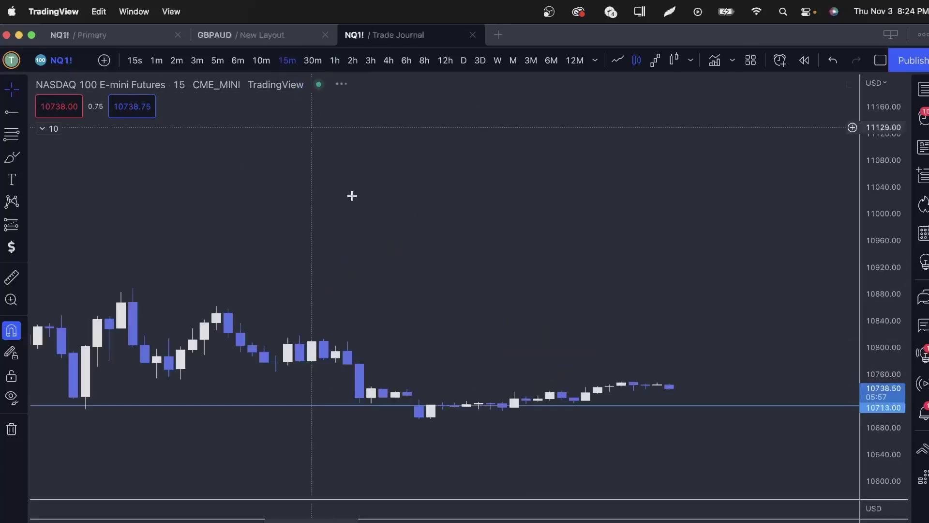
scroll(441, 343, left, 5)
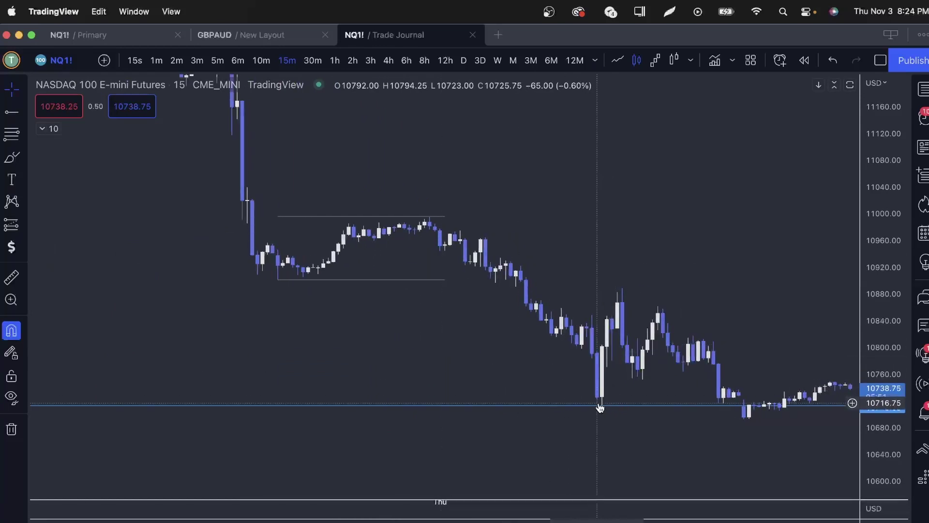
click(217, 61)
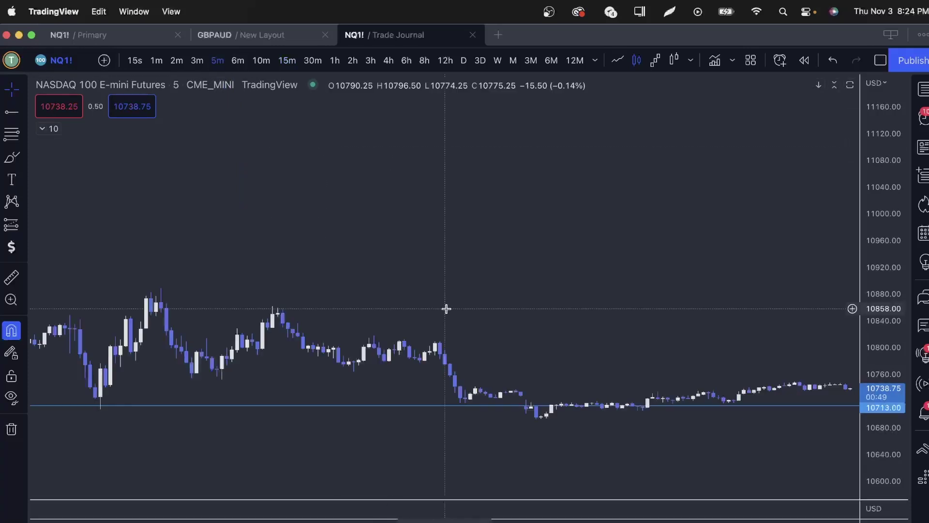
scroll(446, 309, left, 5)
scroll(446, 309, up, 3)
scroll(446, 308, left, 5)
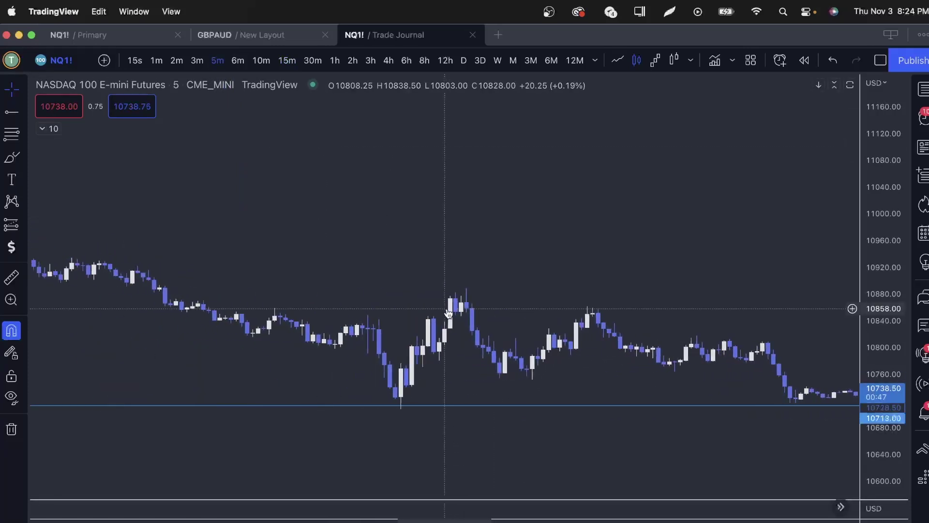
scroll(446, 308, left, 2)
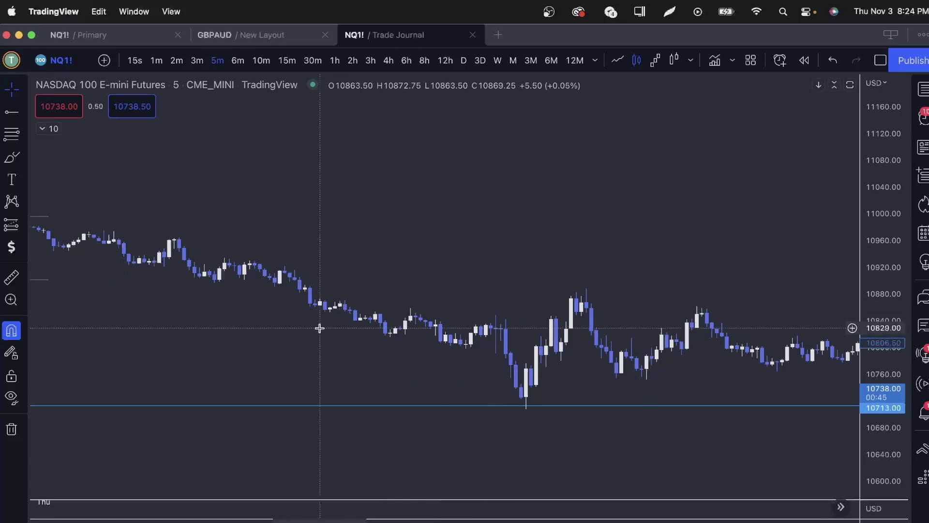
click(462, 55)
Step: Zoom the daily chart in and out to compare the latest candles with the 10713 line
scroll(484, 357, up, 5)
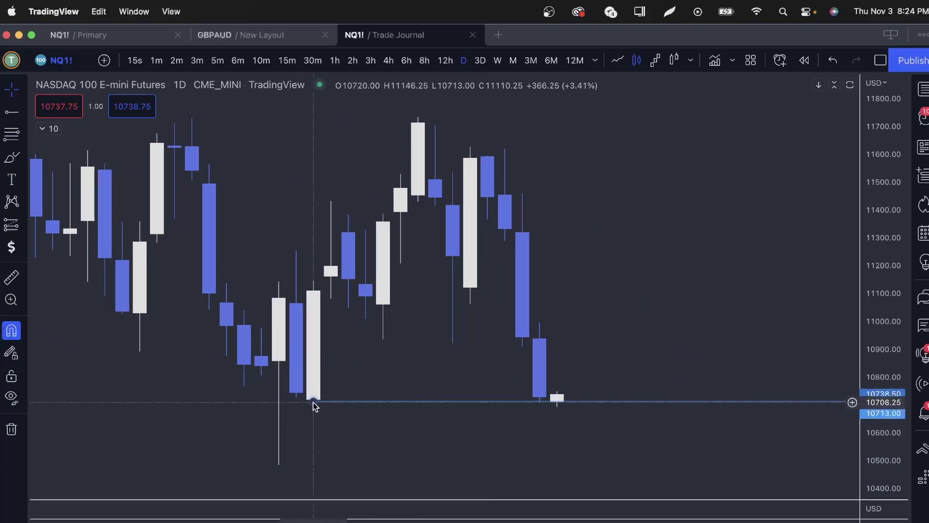
scroll(313, 402, down, 4)
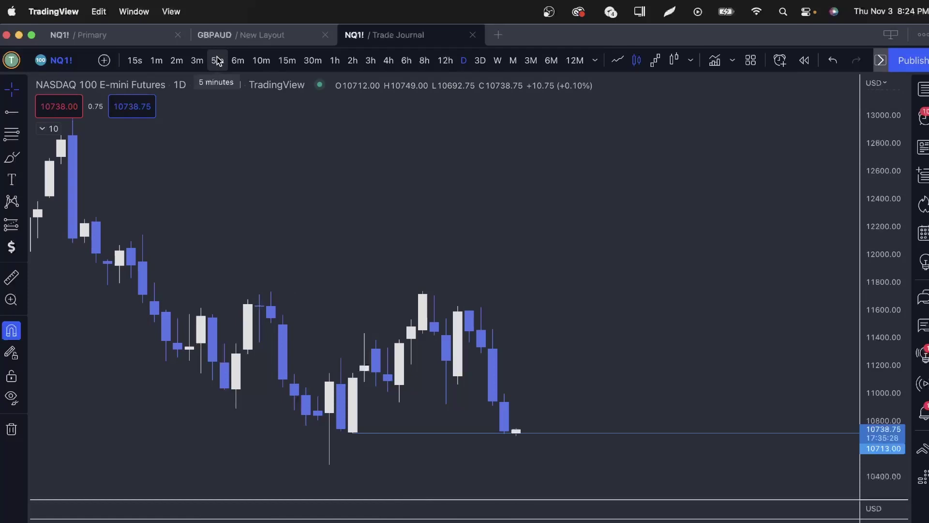
Step: Check 2-minute candles, then view 1-minute bars around the afternoon low at 10713
click(178, 61)
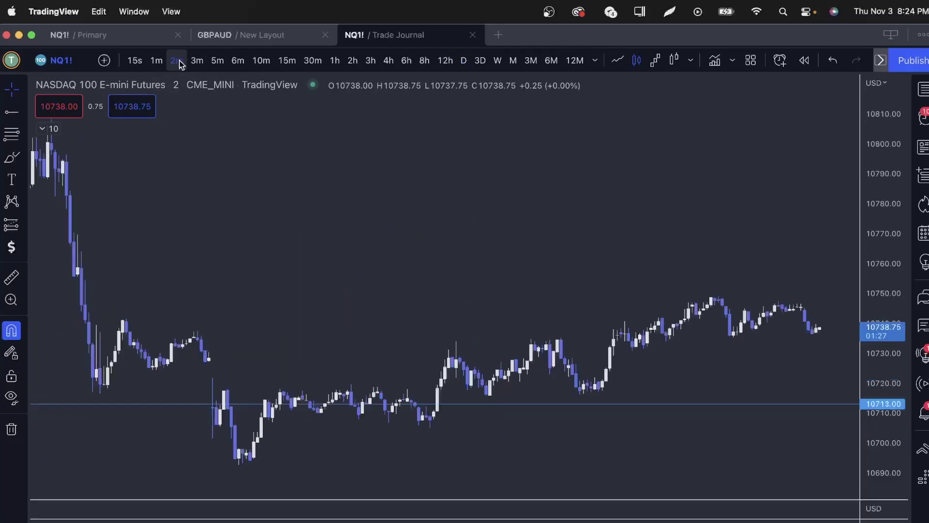
scroll(419, 217, left, 10)
scroll(420, 219, up, 5)
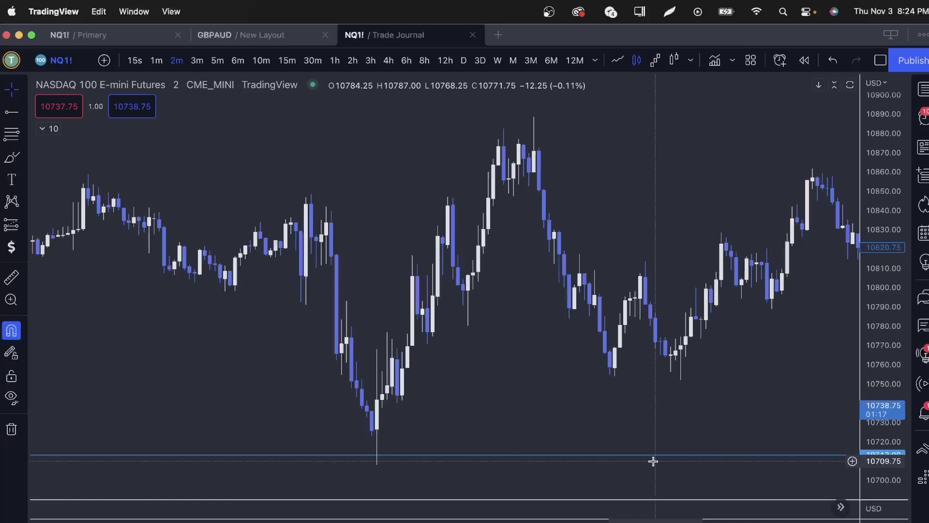
click(157, 60)
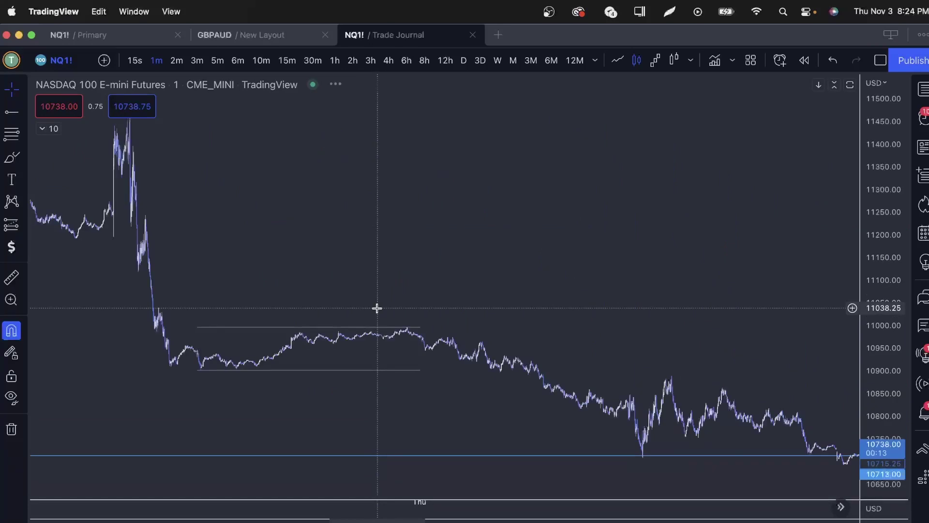
scroll(377, 308, up, 10)
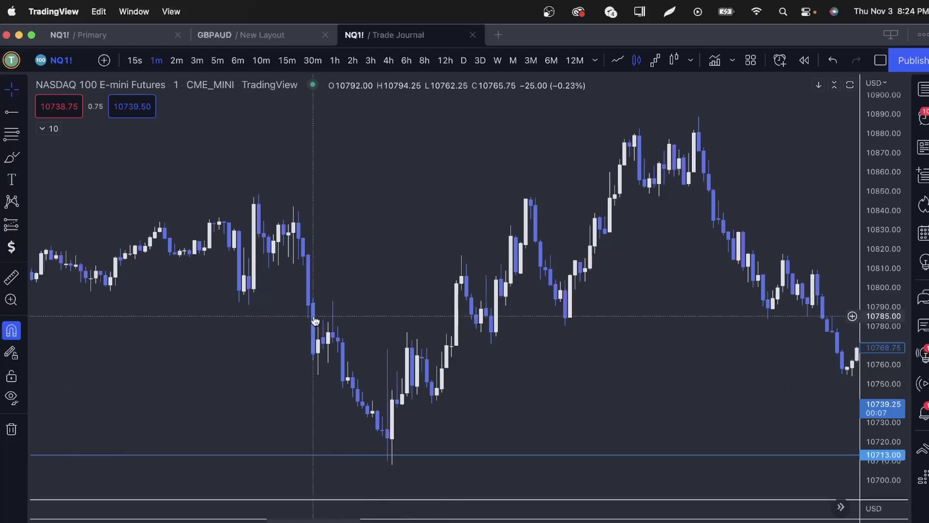
scroll(367, 394, left, 5)
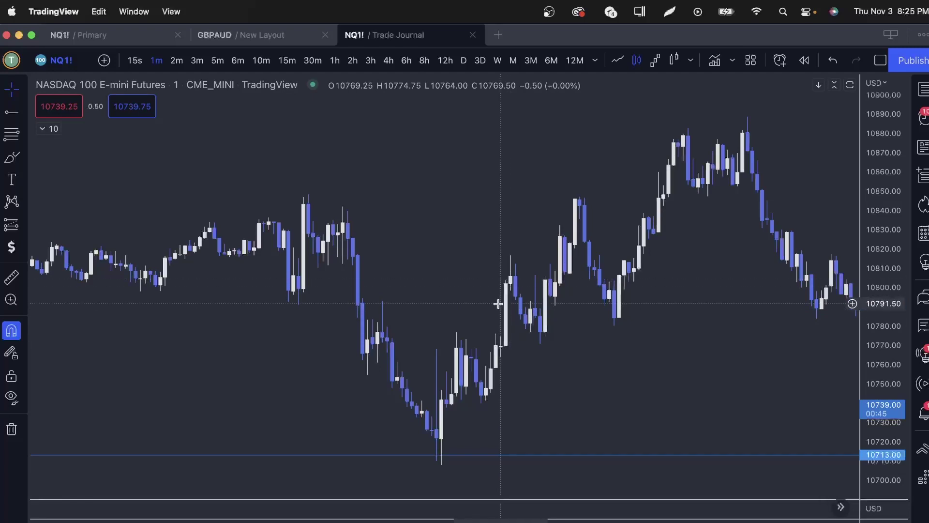
scroll(497, 305, right, 5)
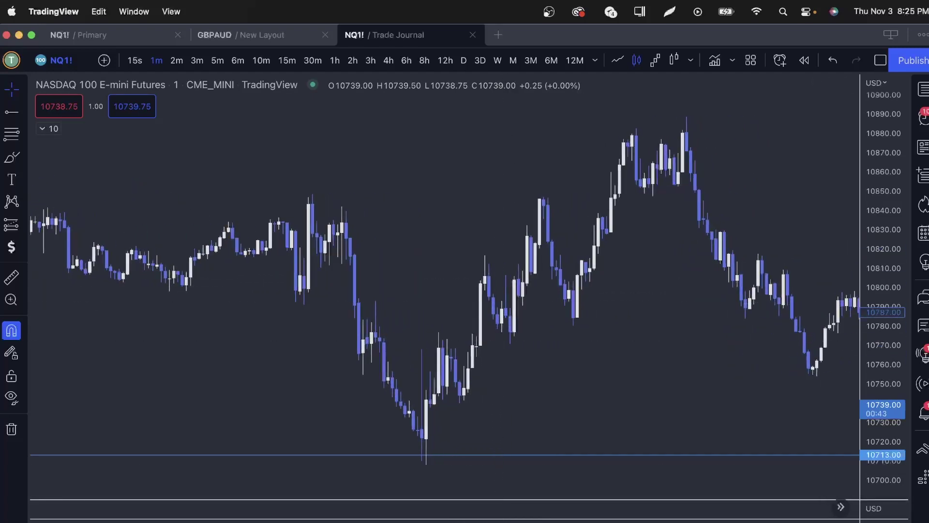
Step: Draw a grey supply zone rectangle over the afternoon consolidation at roughly 10775–10798
drag(475, 327, 605, 291)
click(560, 394)
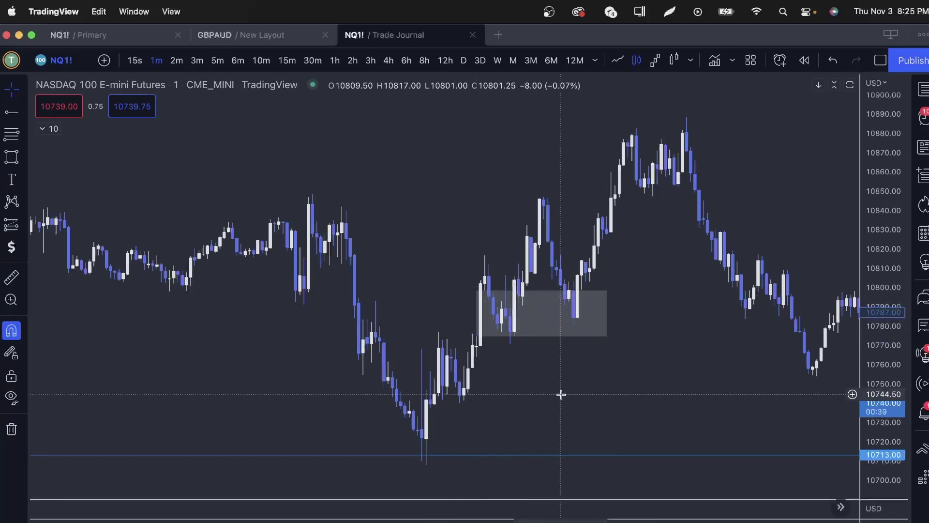
scroll(514, 315, up, 3)
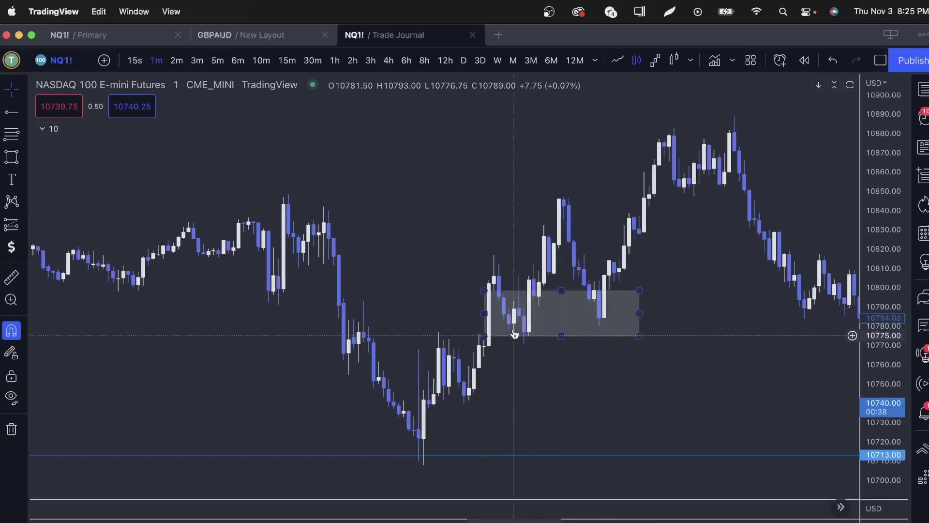
click(508, 295)
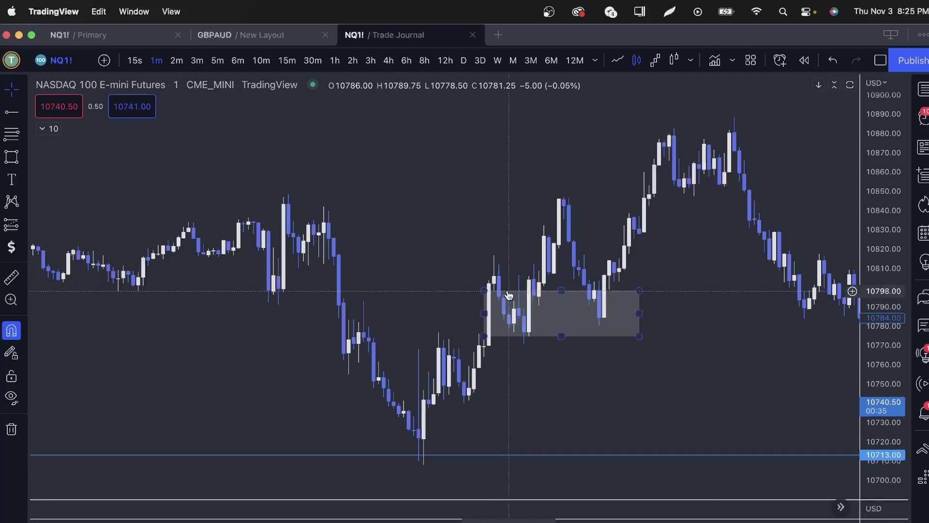
scroll(529, 347, down, 3)
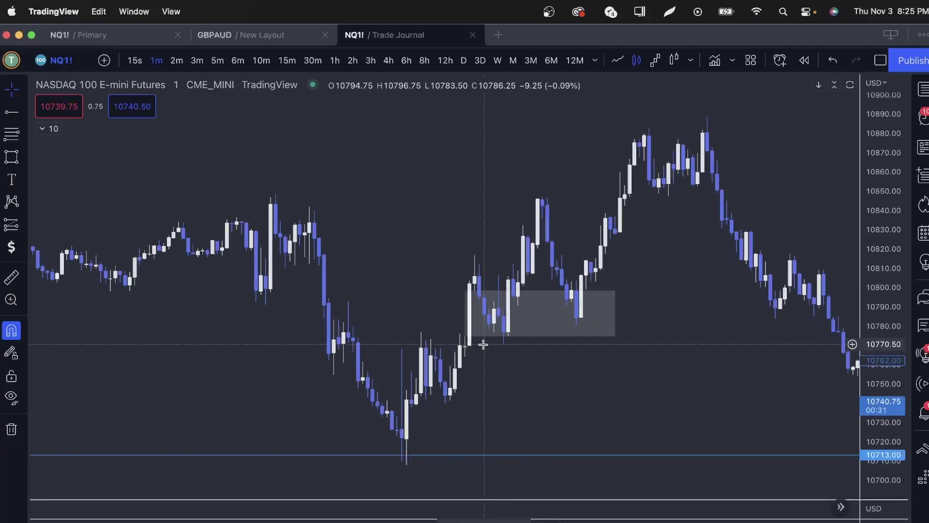
click(469, 355)
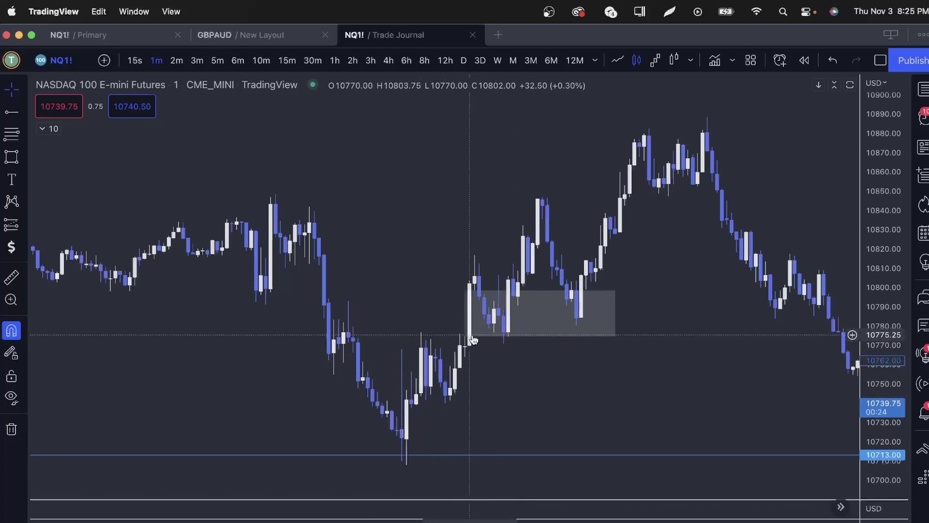
click(177, 61)
Step: Thin the grey zone to a 10775–10783 band extending further left, placing a long at 10783.50
scroll(435, 306, up, 3)
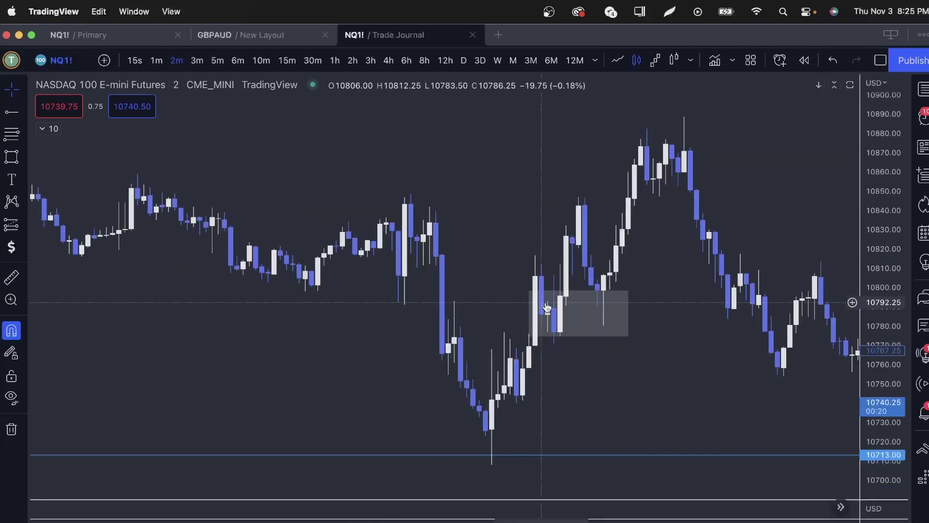
scroll(557, 305, up, 2)
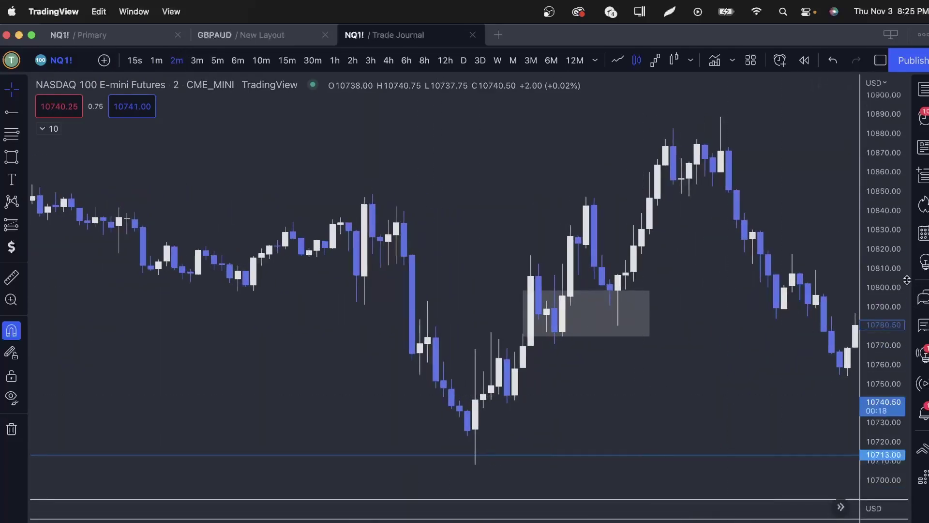
drag(885, 276, 884, 293)
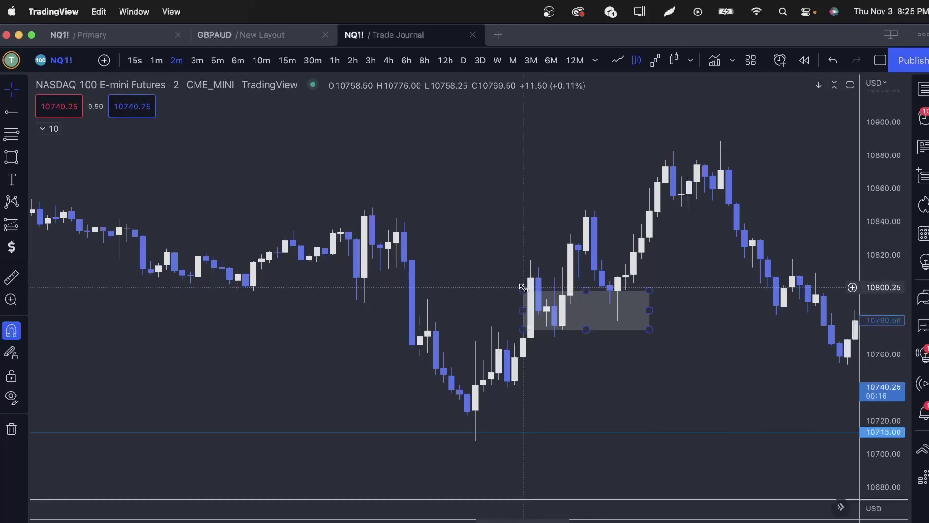
drag(524, 288, 516, 323)
click(566, 376)
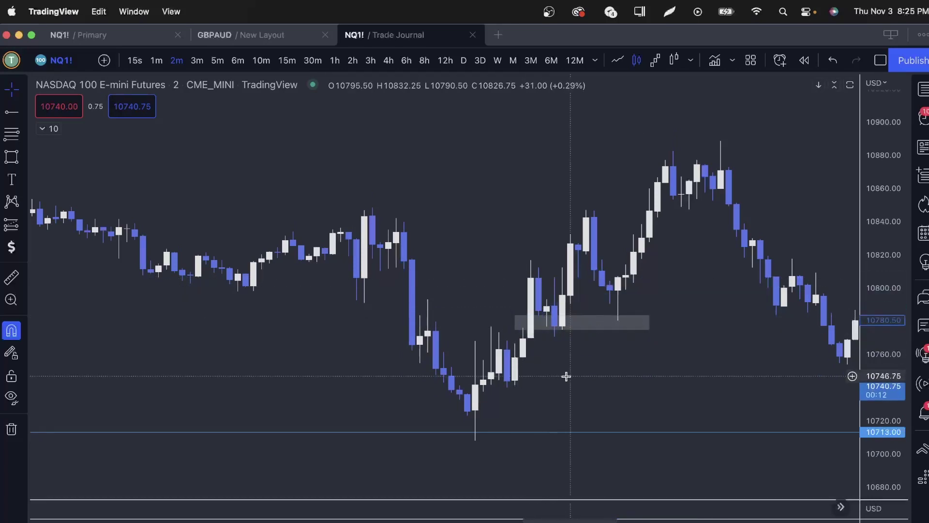
scroll(529, 369, down, 2)
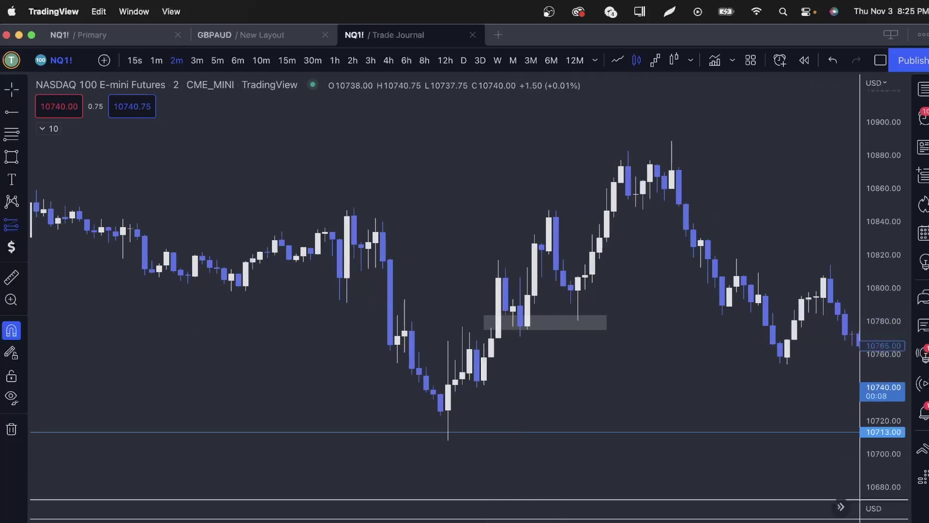
click(505, 321)
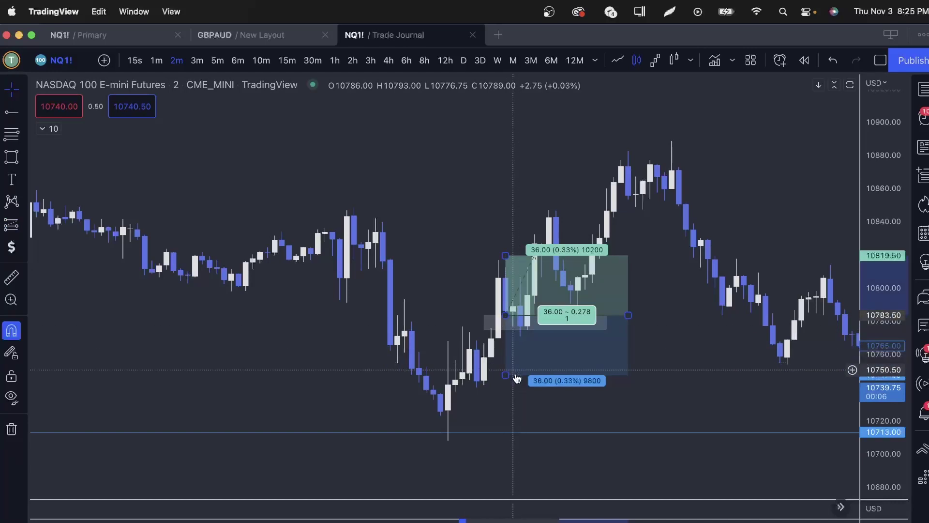
Step: Lower the long position's stop to about 10738, 45.50 points below entry (0.79 R:R)
mouse_move(506, 376)
mouse_down()
mouse_move(502, 396)
mouse_move(508, 389)
mouse_move(497, 391)
mouse_up()
click(447, 253)
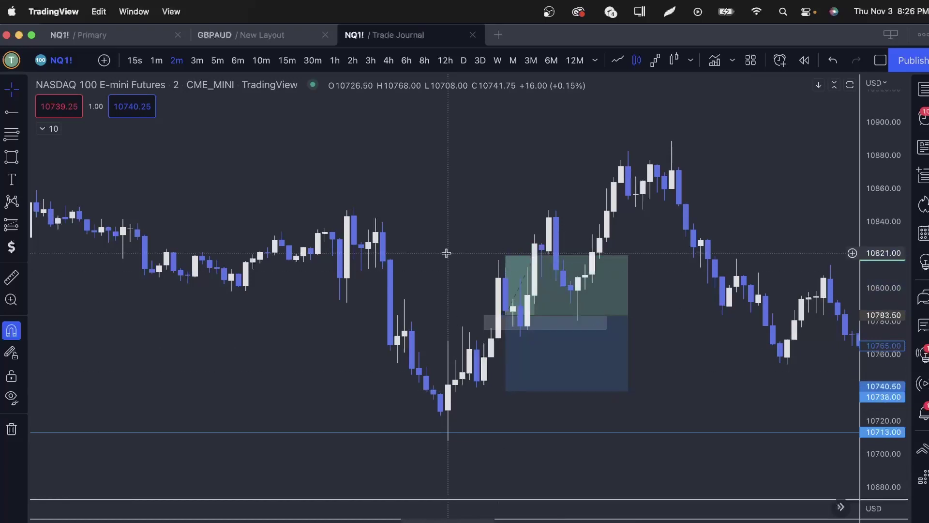
scroll(455, 314, down, 1)
scroll(442, 318, down, 2)
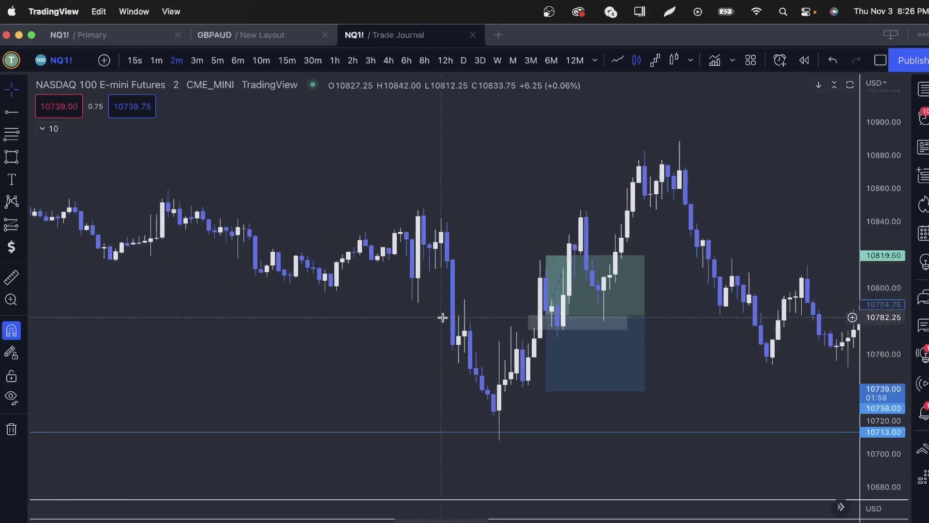
scroll(508, 281, up, 2)
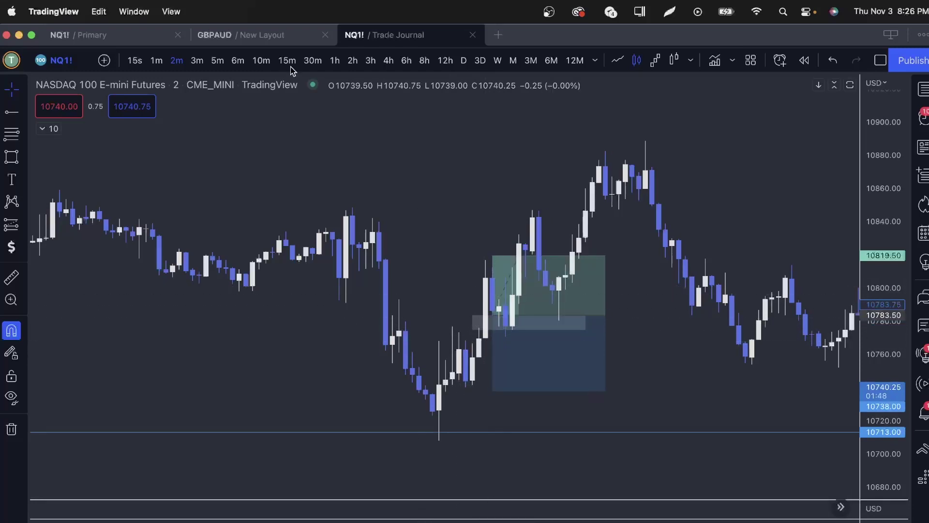
Step: View the long position on 3-minute bars, then go back to 2-minute bars
click(197, 60)
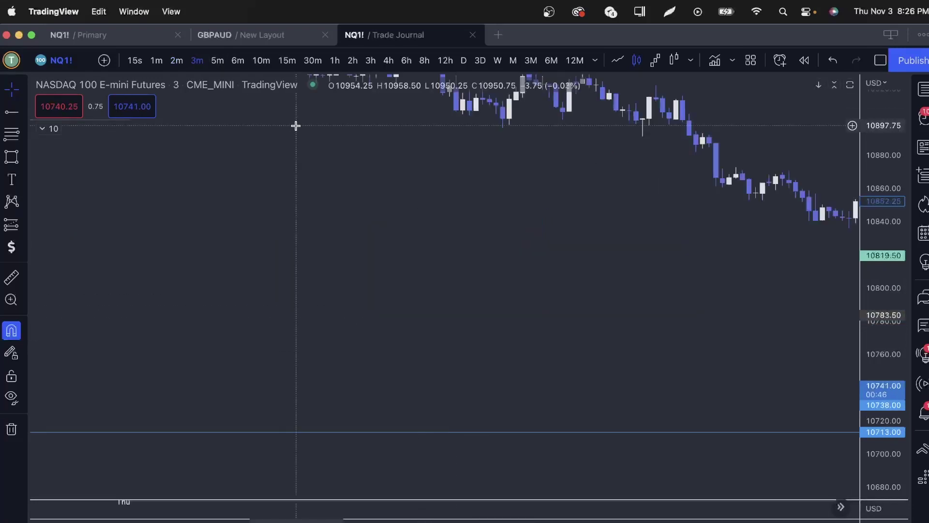
scroll(463, 429, left, 10)
scroll(464, 429, up, 5)
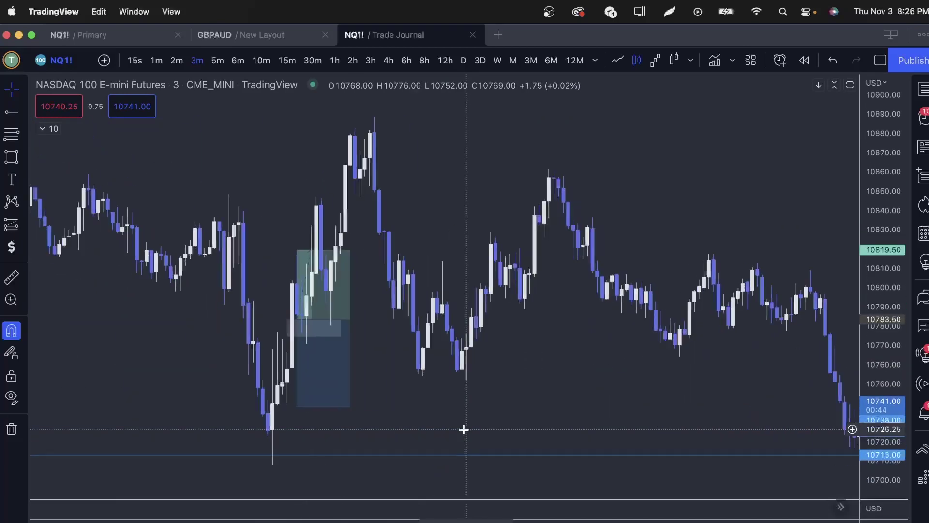
scroll(464, 429, left, 5)
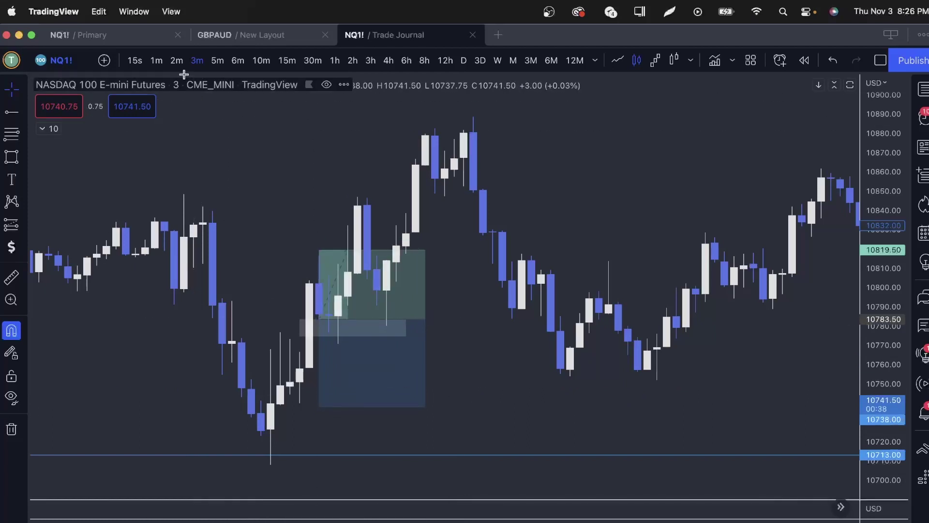
click(176, 60)
Step: Raise the long position's target to 10879.50, 96 points above entry, for a 2.11 ratio
scroll(414, 292, left, 15)
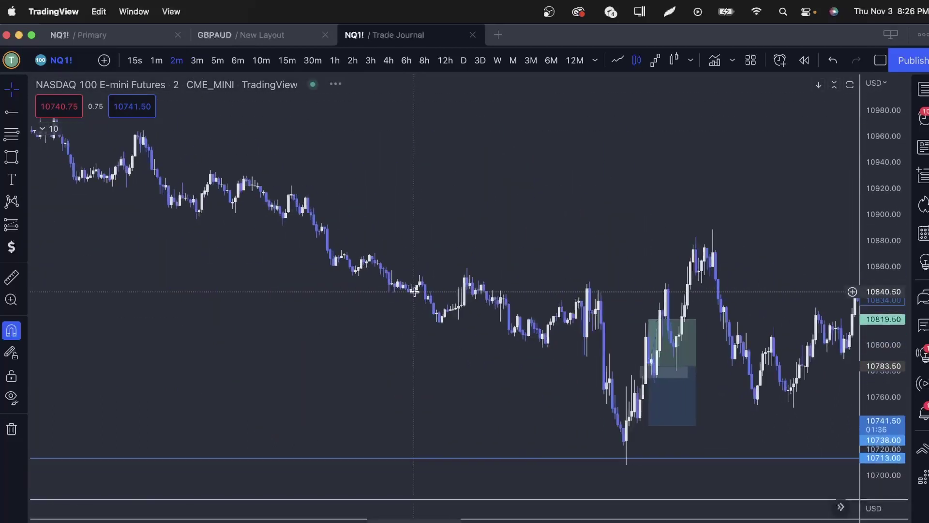
scroll(426, 294, right, 3)
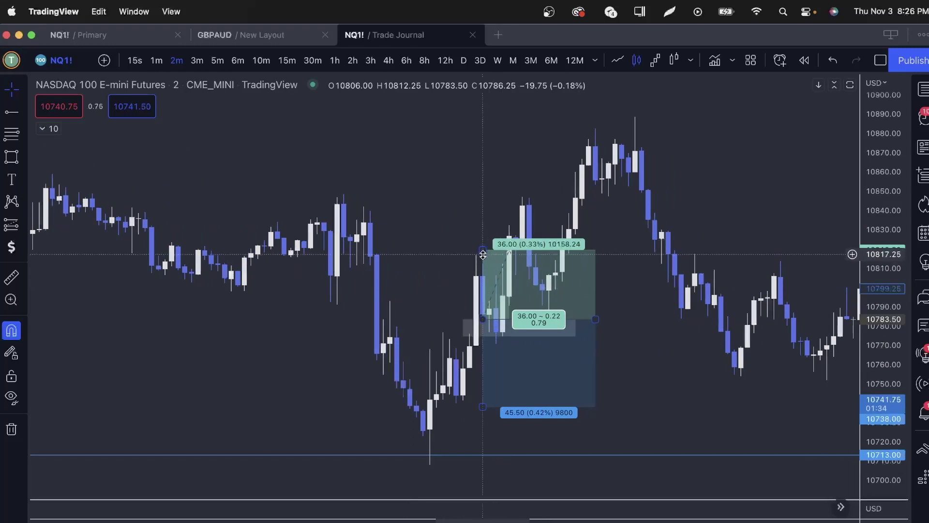
drag(507, 250, 506, 135)
scroll(506, 135, down, 5)
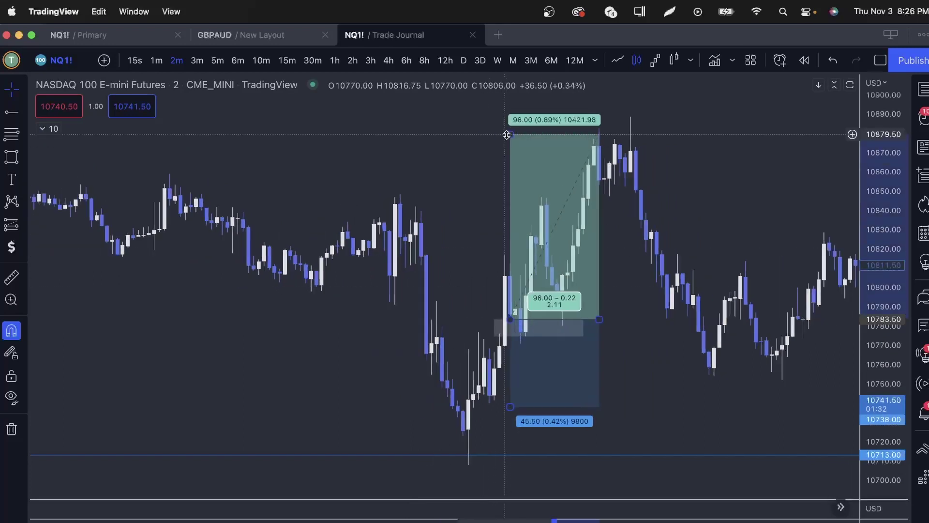
scroll(506, 134, down, 6)
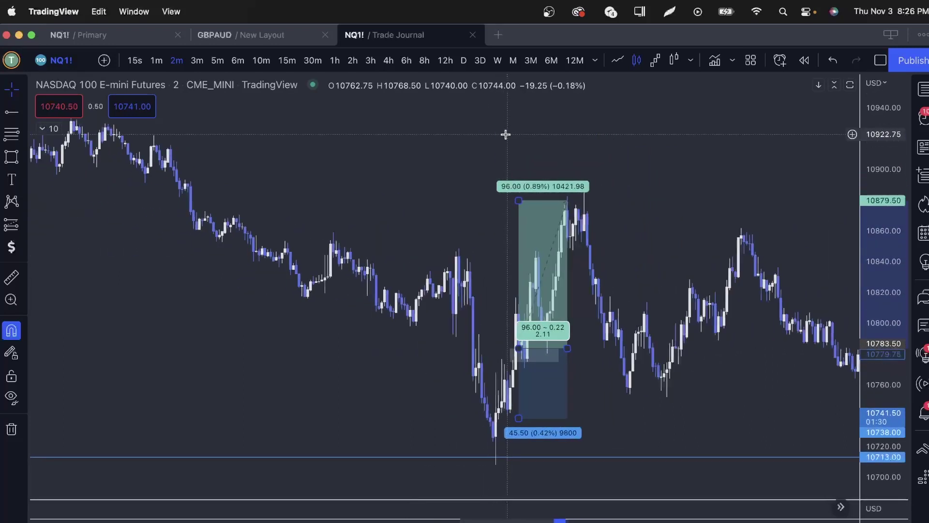
scroll(505, 135, down, 2)
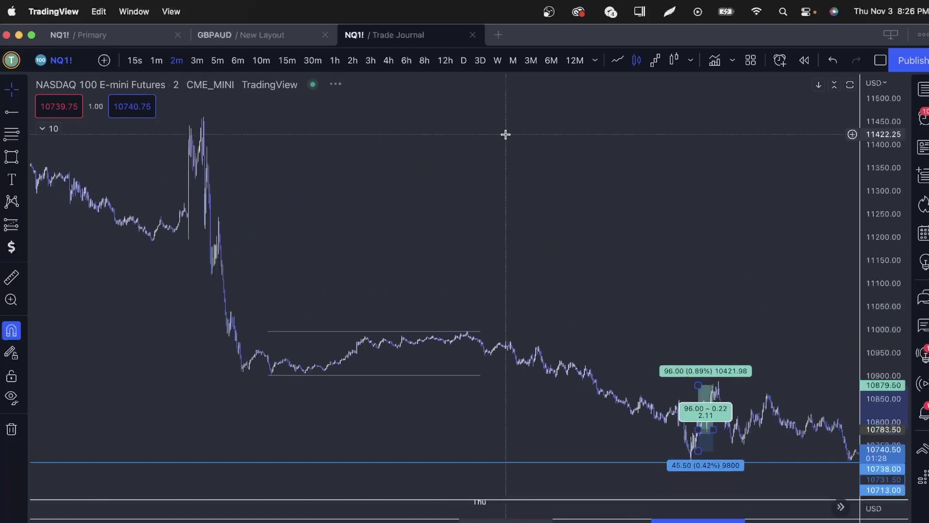
scroll(203, 138, right, 1)
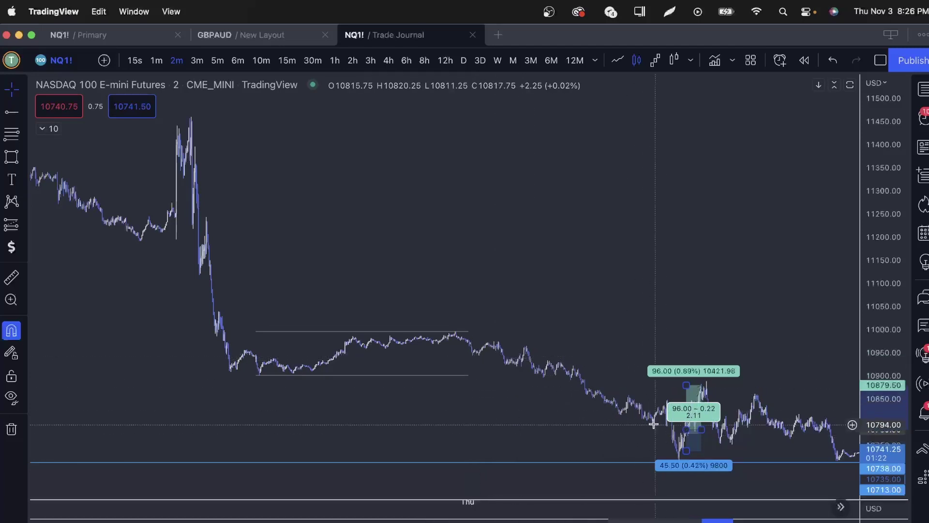
scroll(653, 424, up, 2)
scroll(653, 424, up, 3)
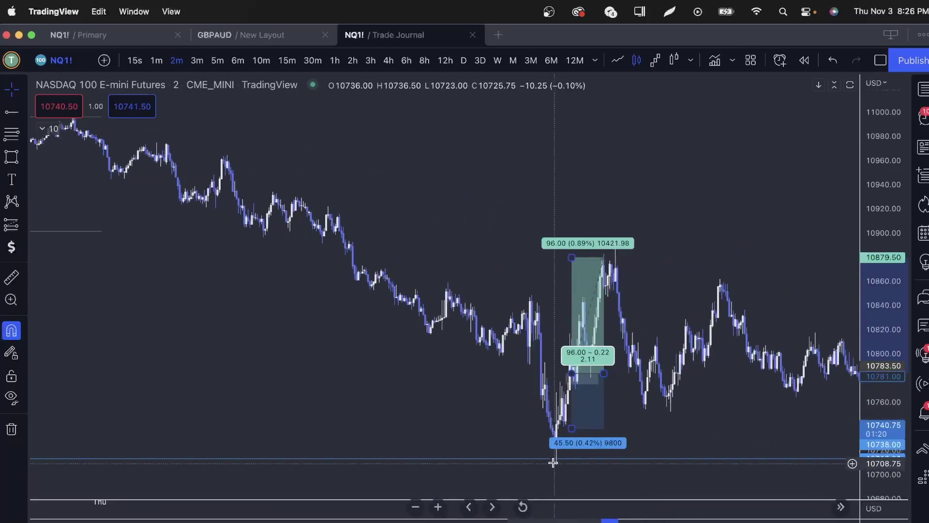
scroll(560, 427, up, 2)
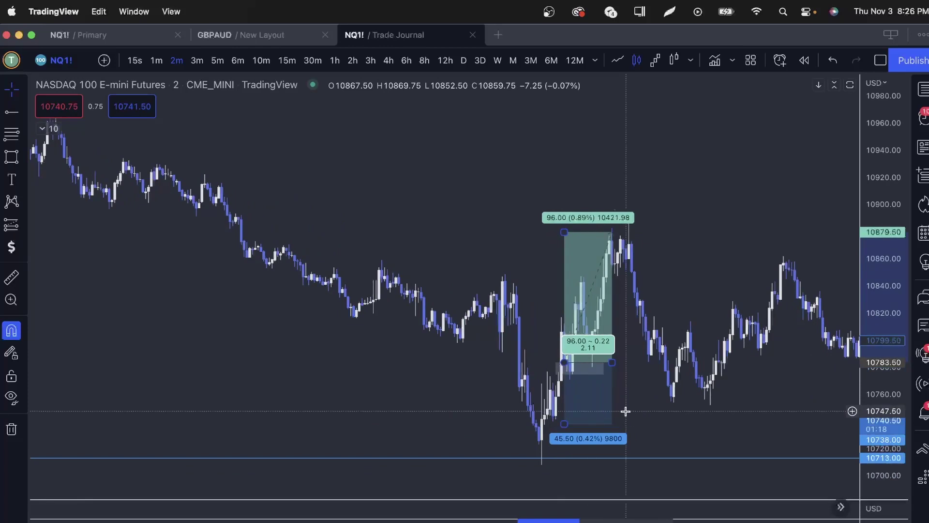
click(626, 412)
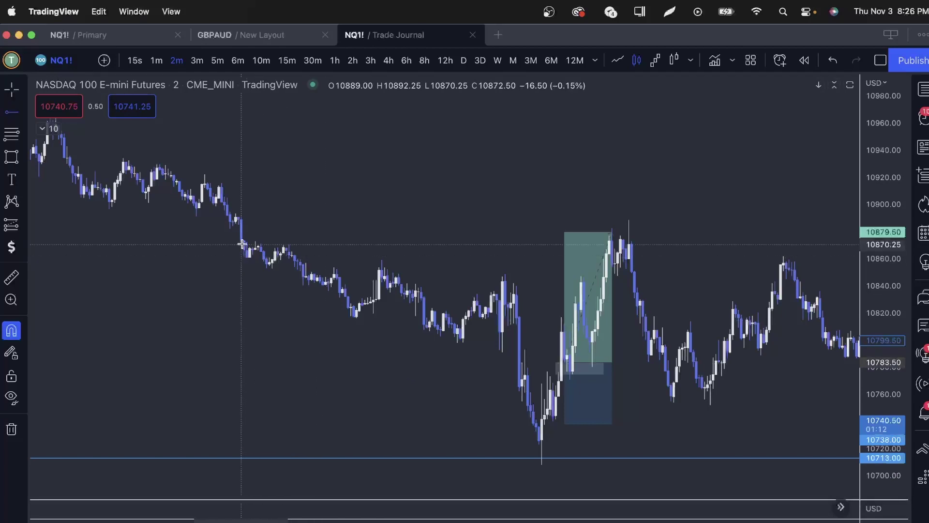
Step: Add a Light white horizontal level at 10882, then switch to 5-minute bars
click(231, 230)
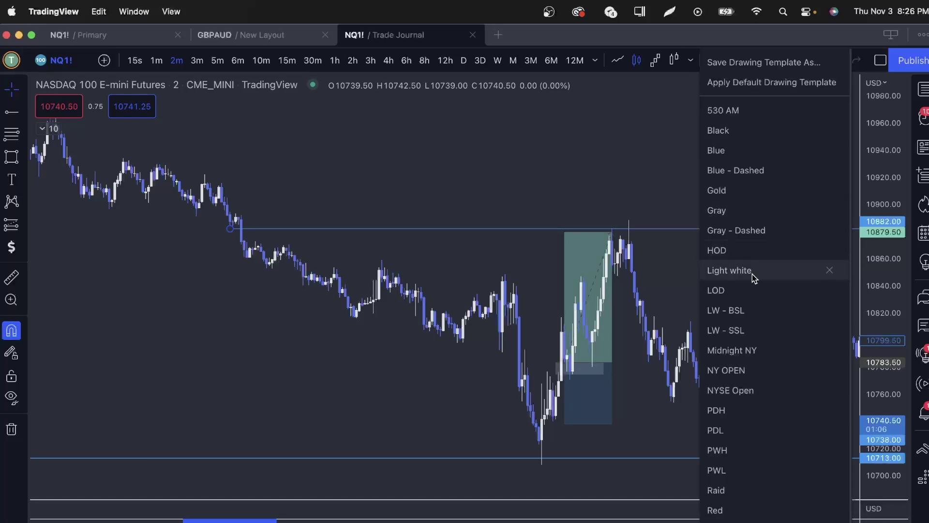
click(752, 274)
click(217, 60)
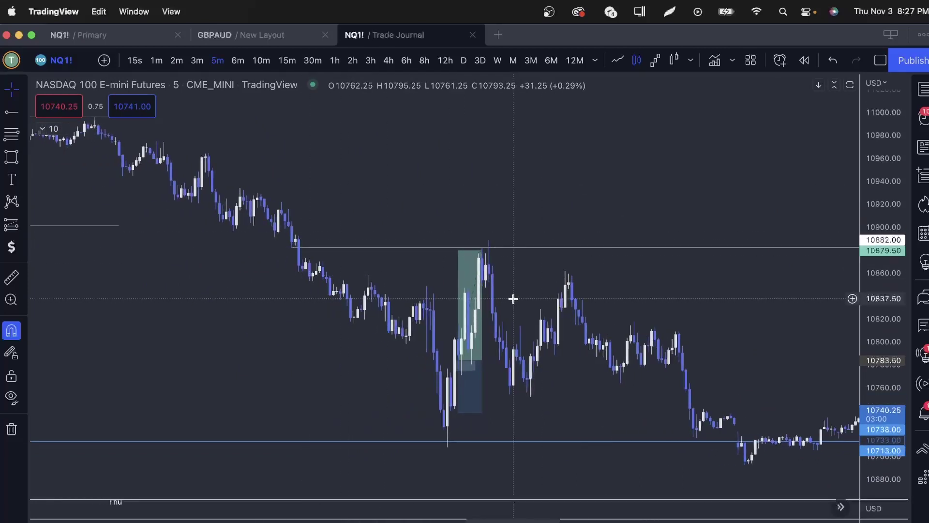
Step: On hourly candles, draw a grey zone spanning about 10869–10891 around the target
click(287, 60)
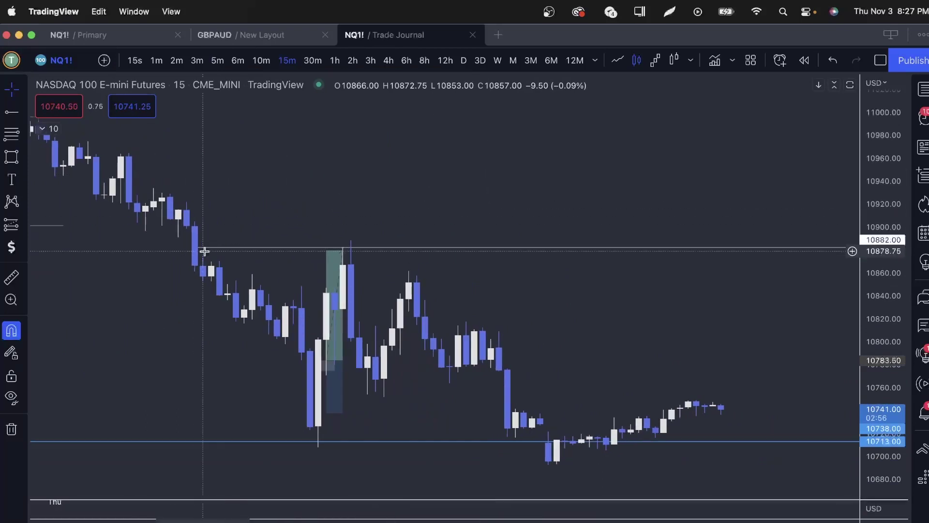
click(329, 62)
scroll(581, 282, up, 8)
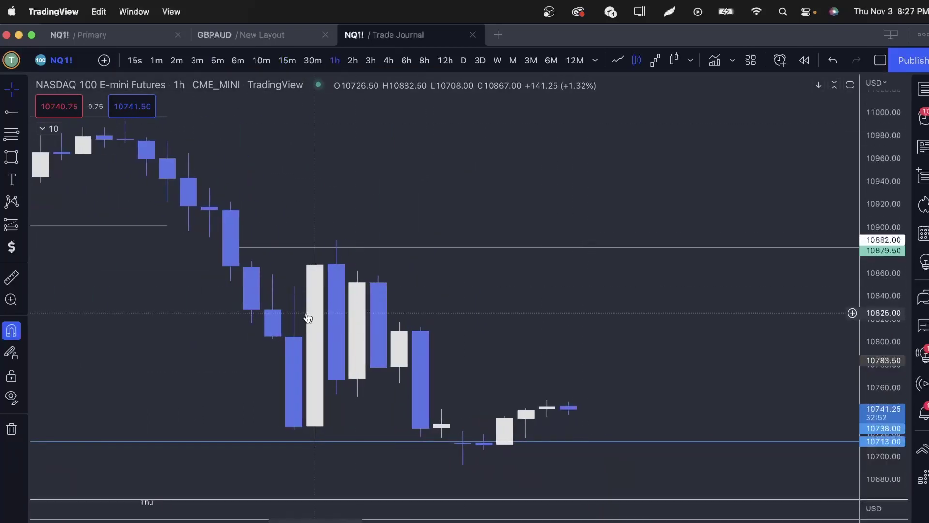
scroll(237, 250, up, 1)
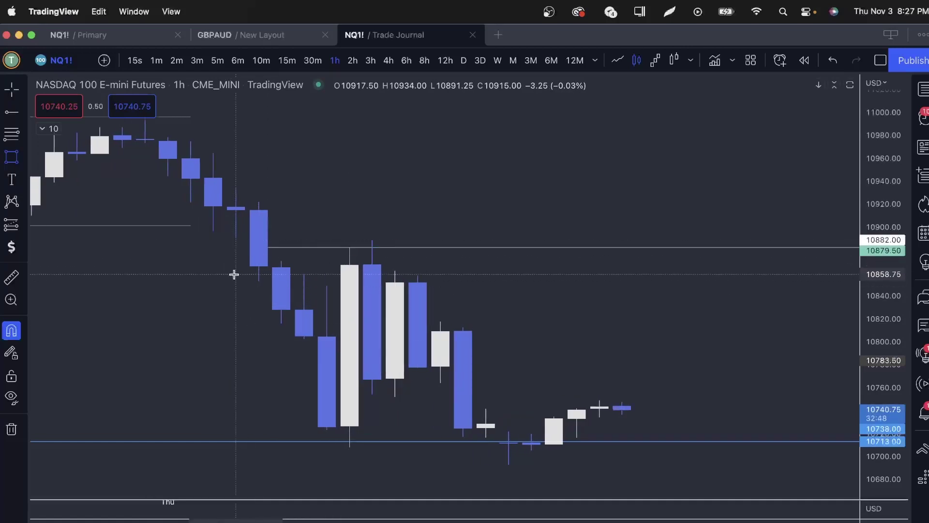
click(236, 238)
click(480, 259)
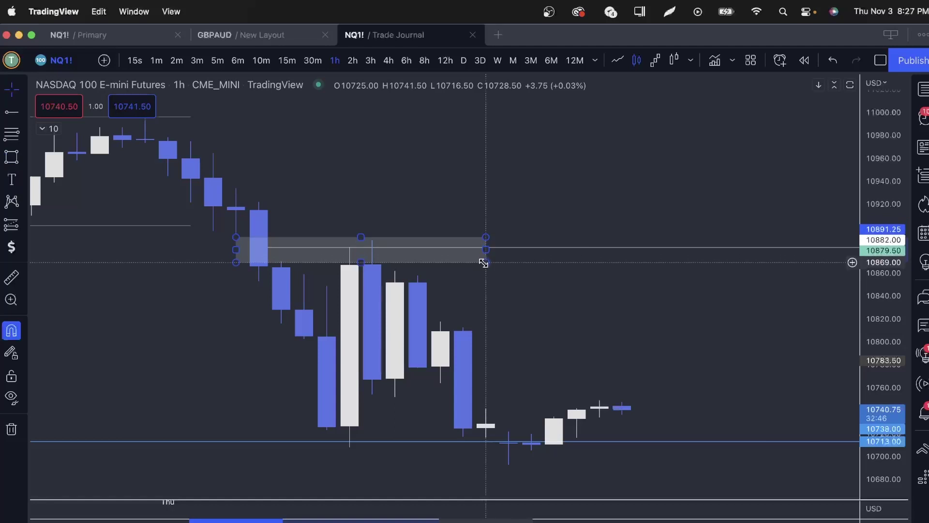
click(451, 195)
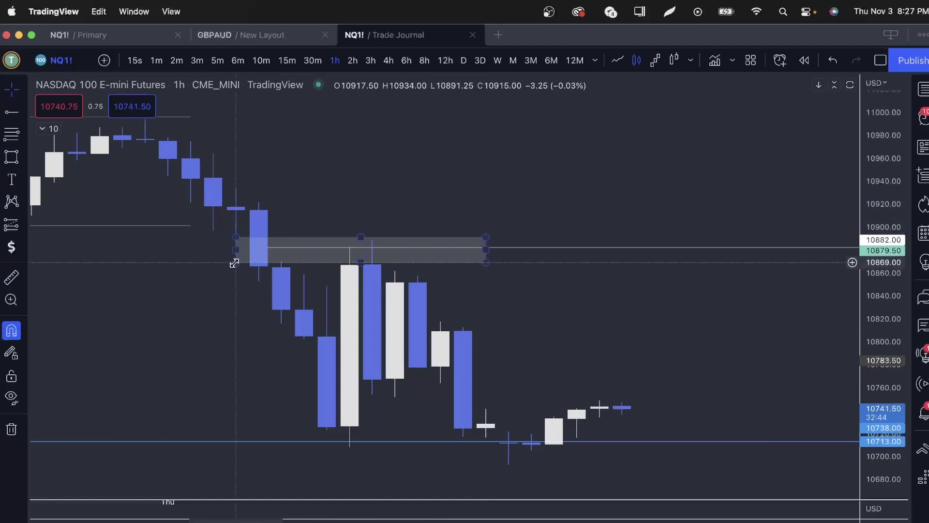
Step: Switch the chart via 15-minute to 2-minute candles
click(287, 60)
key(2)
key(Return)
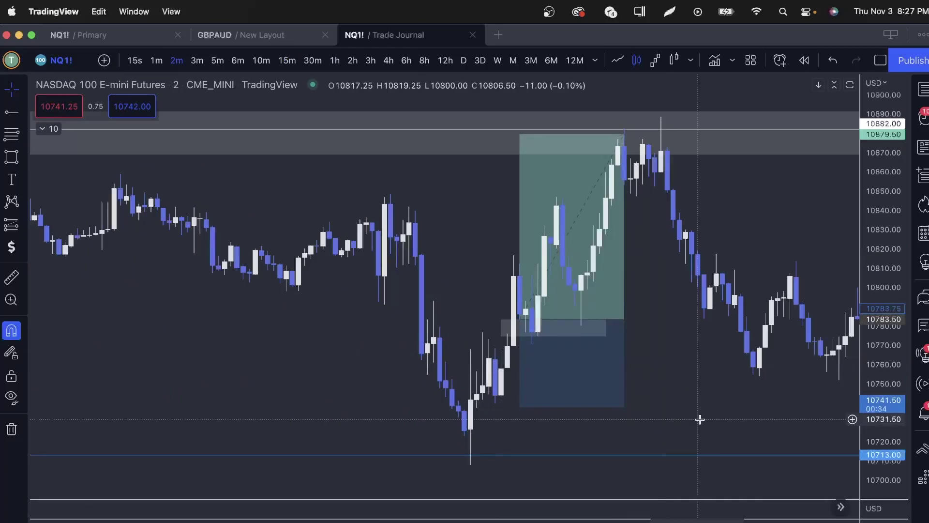
Step: Lower the long position's profit target to 10875.00 for 91.50 points, then zoom out
click(589, 166)
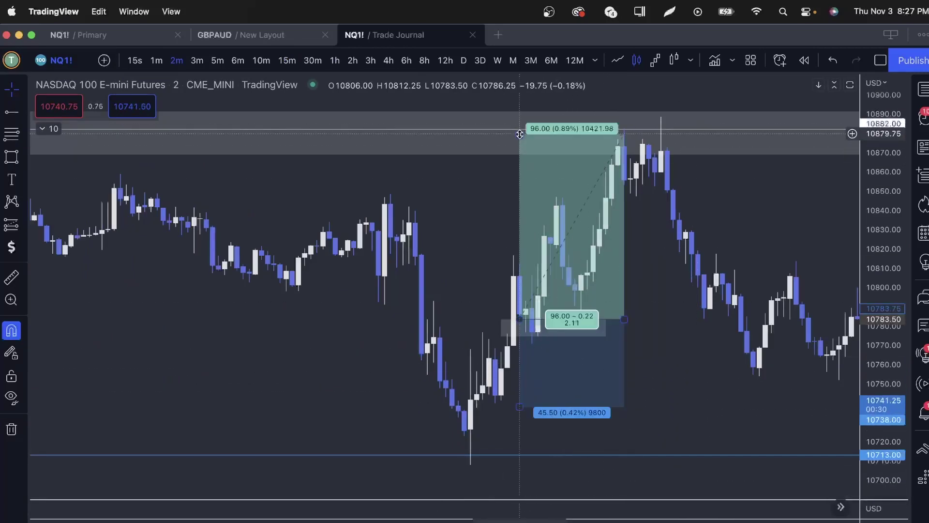
drag(520, 134, 533, 143)
click(680, 353)
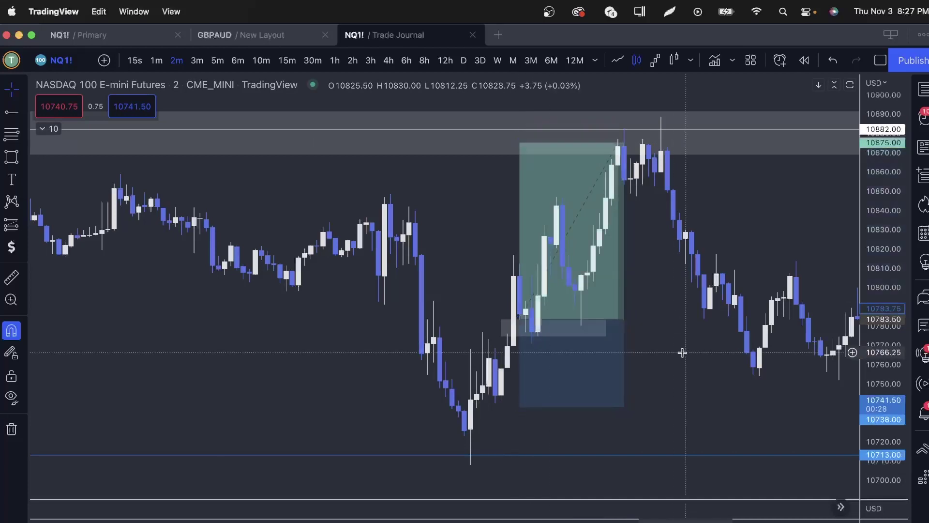
scroll(681, 355, right, 5)
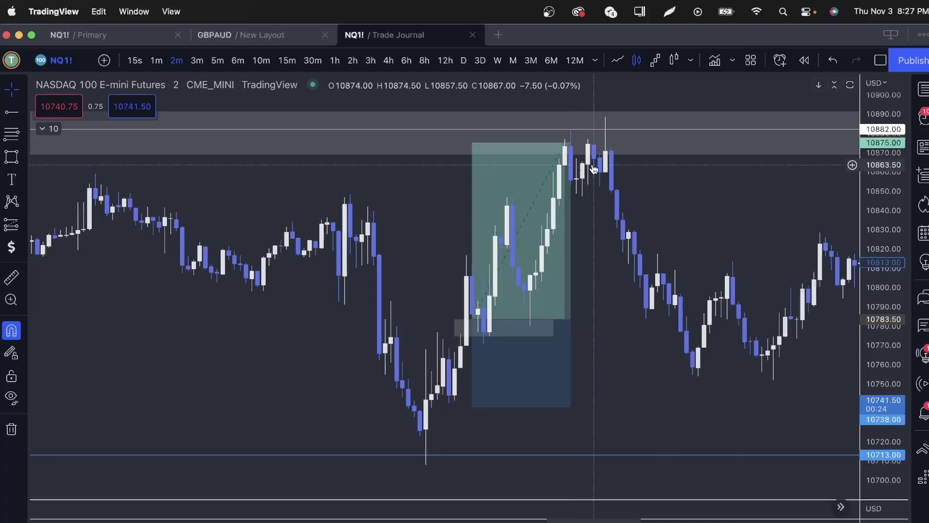
click(568, 148)
click(582, 146)
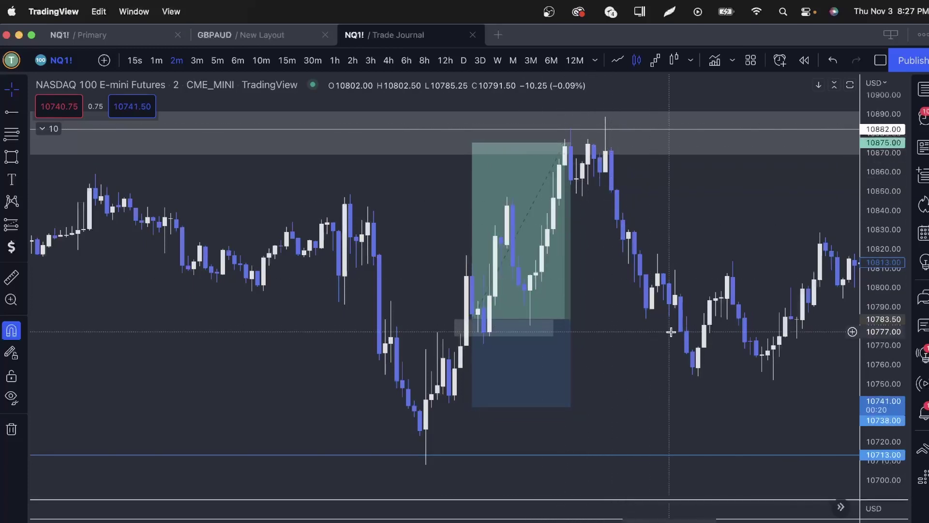
scroll(671, 332, down, 8)
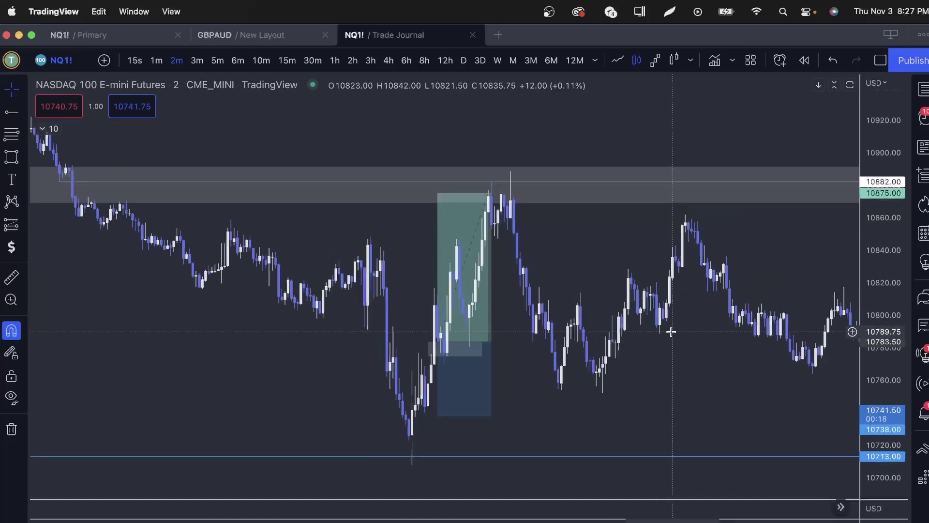
scroll(673, 336, down, 5)
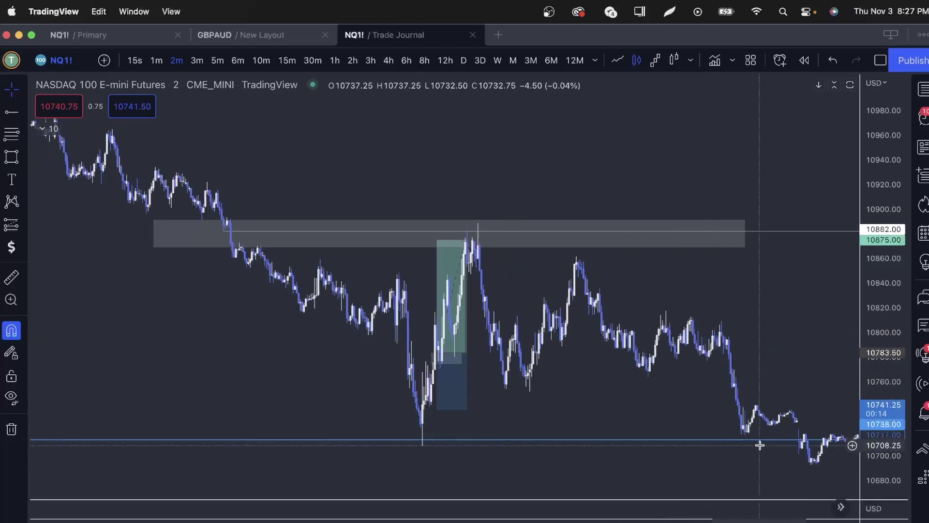
Step: Draw a descending trend line from an earlier candle high down to near 10846
scroll(764, 445, down, 5)
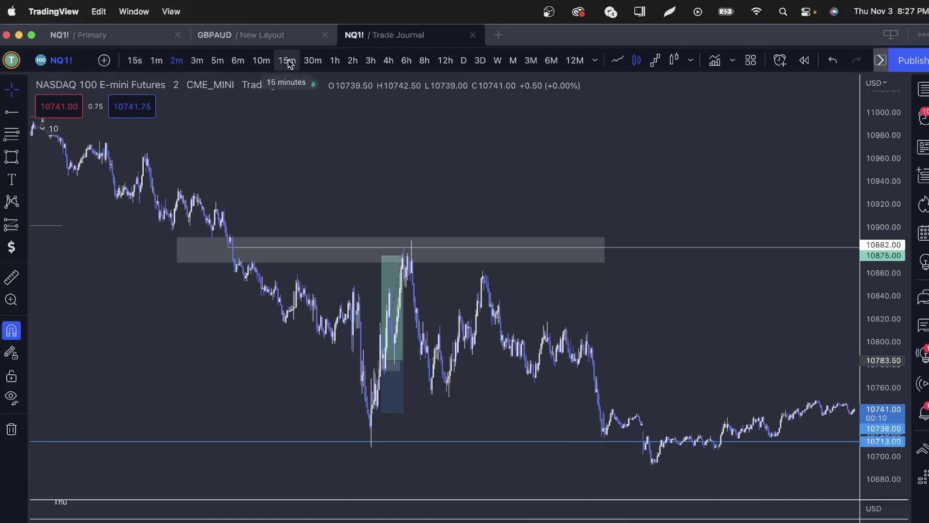
scroll(494, 234, up, 5)
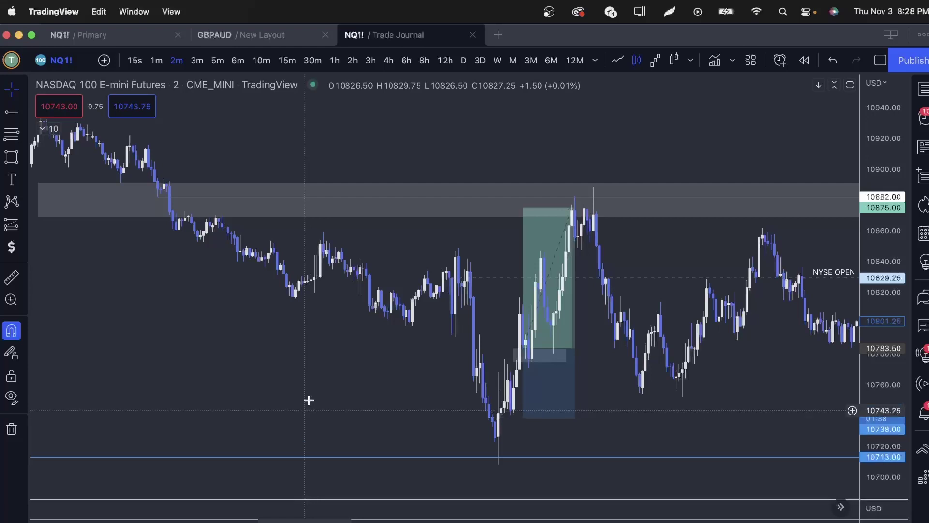
scroll(313, 450, down, 3)
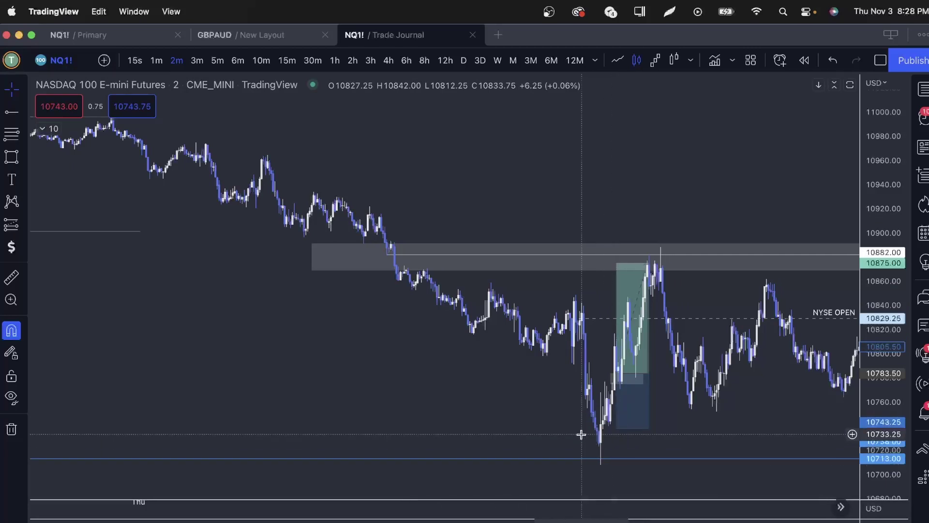
scroll(602, 451, up, 2)
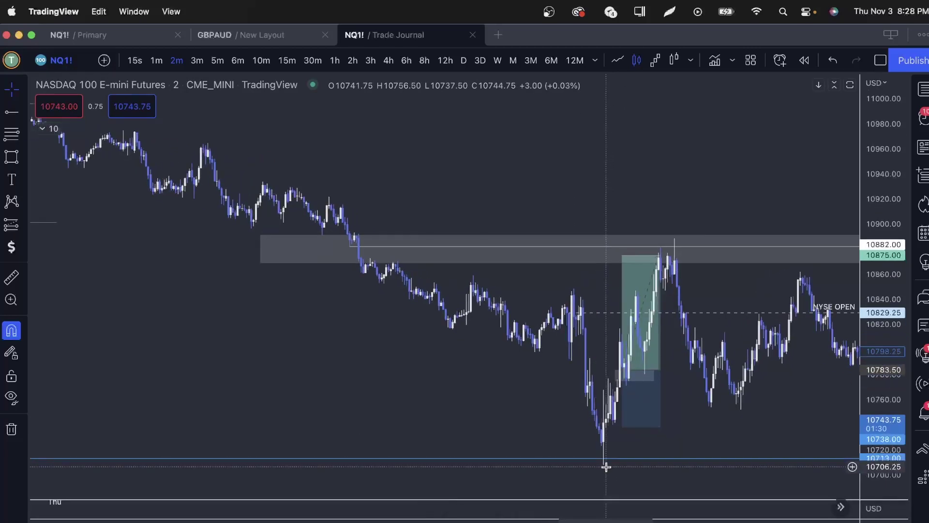
scroll(606, 467, up, 2)
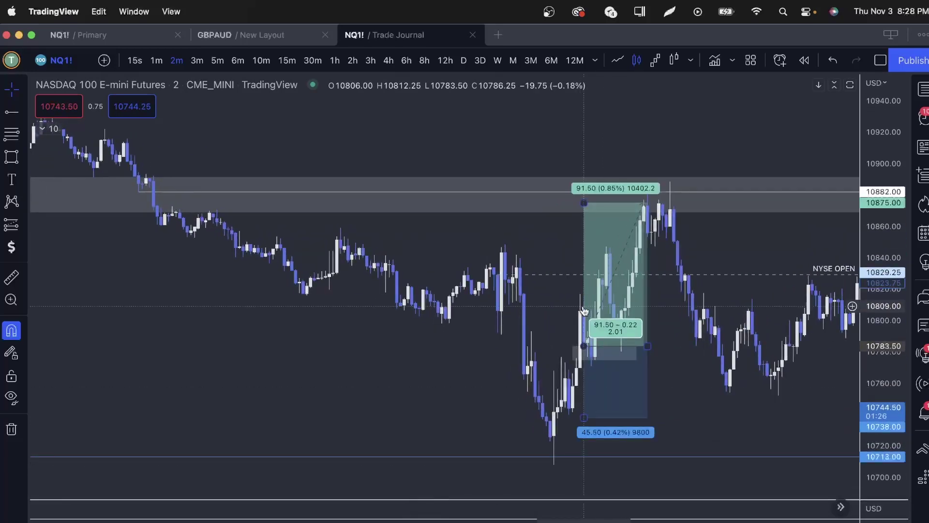
scroll(484, 293, up, 2)
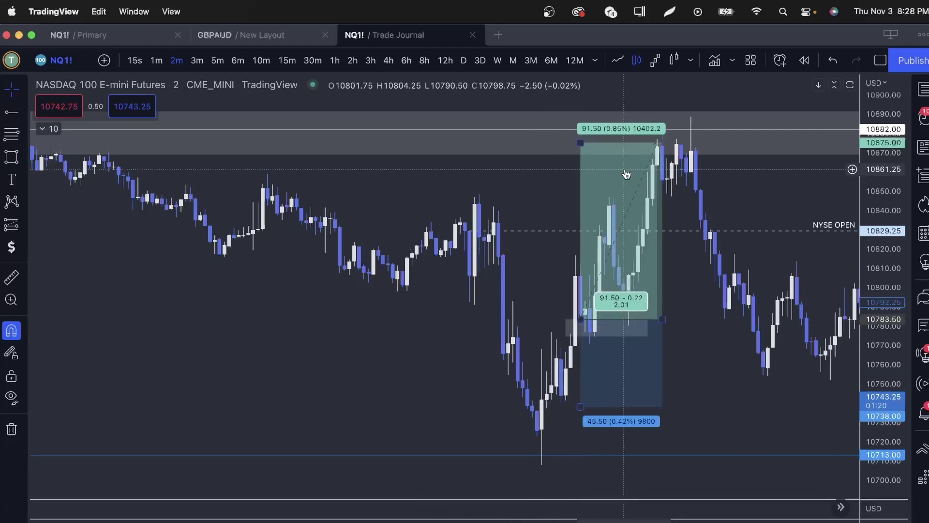
scroll(628, 176, down, 2)
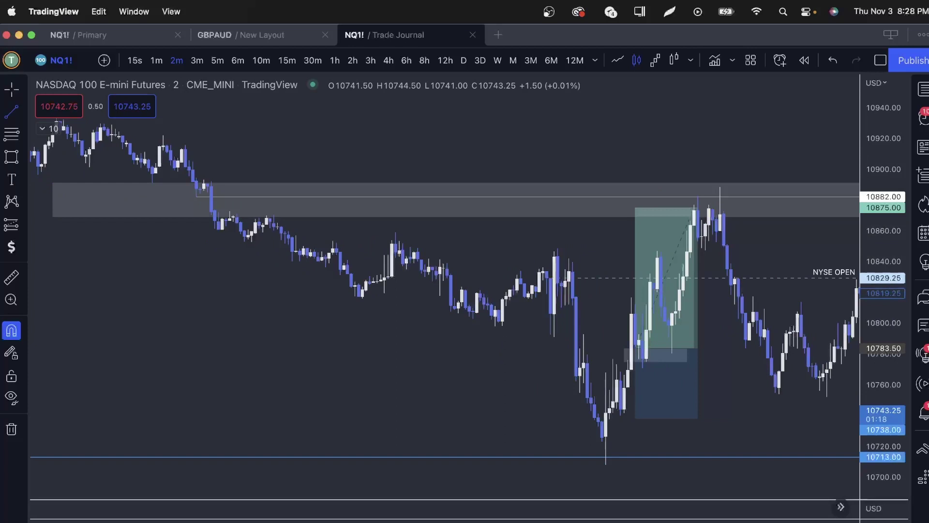
click(274, 206)
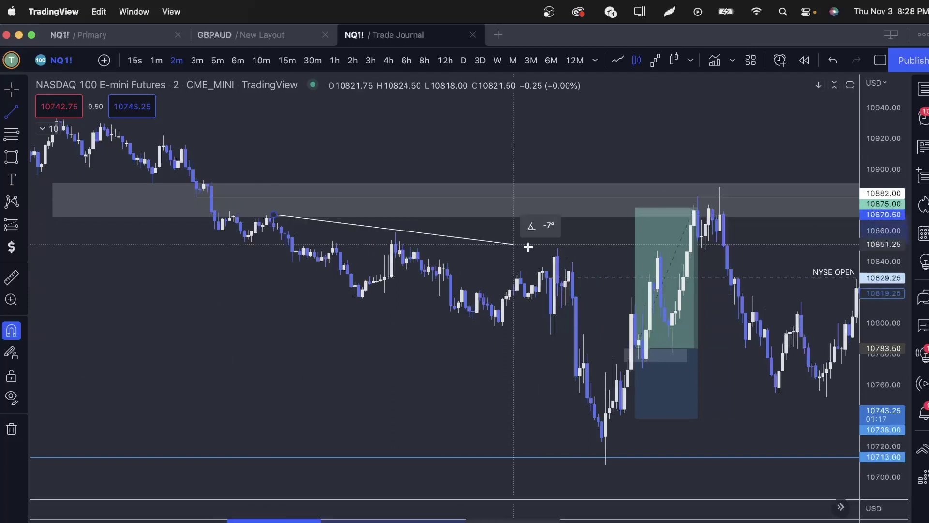
click(595, 252)
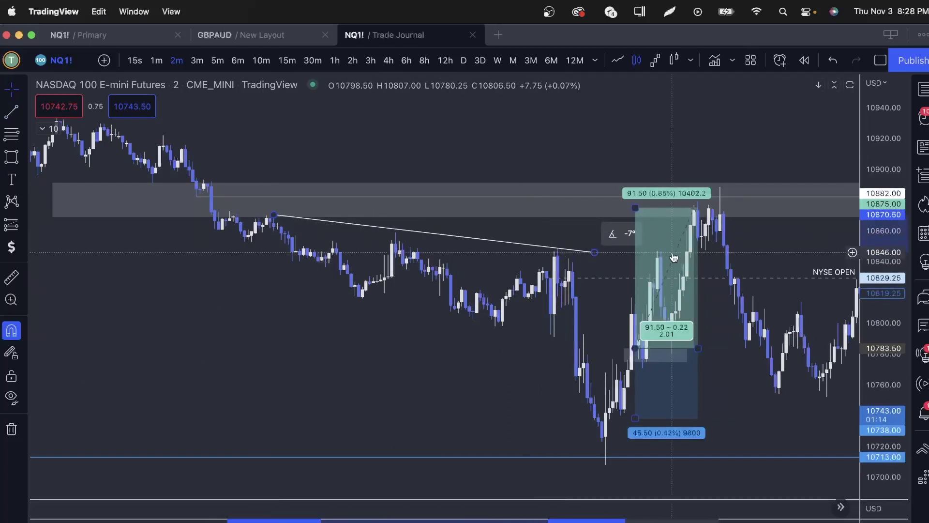
Step: Switch the NQ1! chart to 5-minute candles
scroll(673, 217, right, 8)
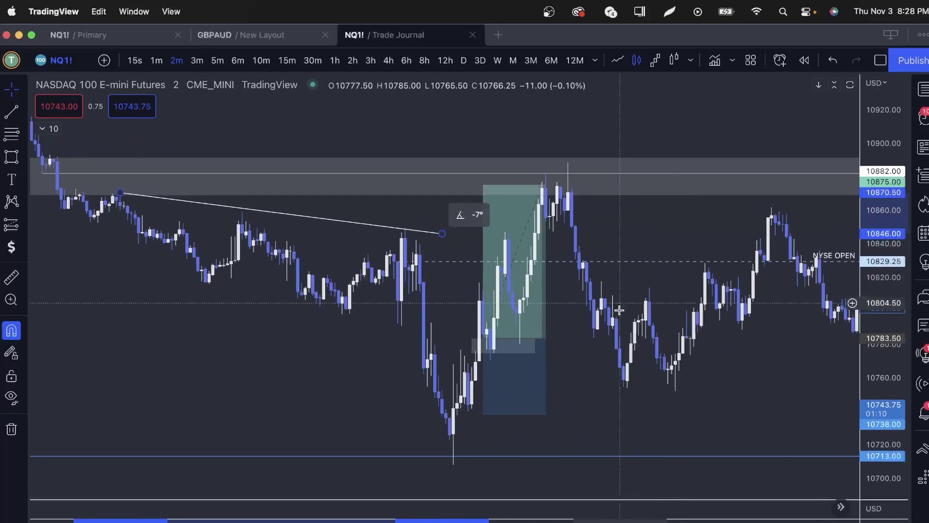
scroll(618, 370, right, 9)
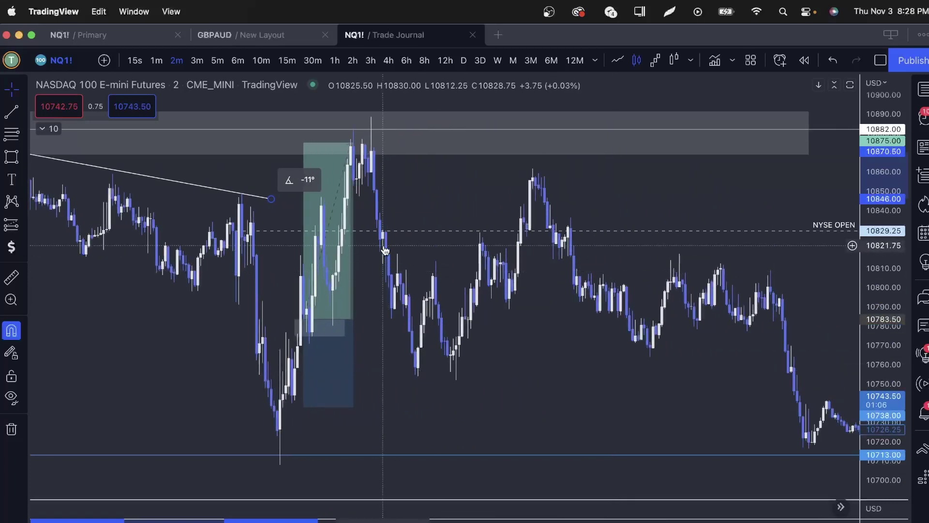
click(217, 60)
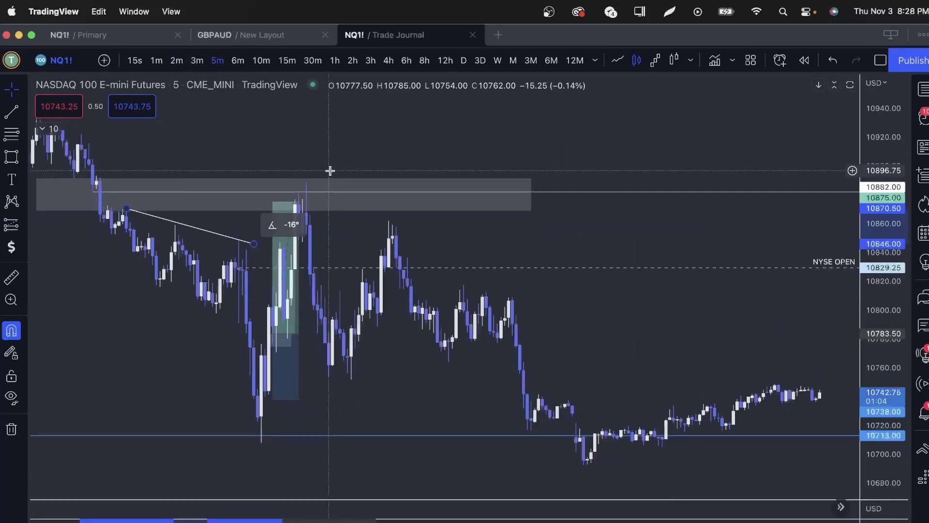
Step: Delete the long-position drawing from the chart
scroll(472, 323, up, 5)
click(373, 366)
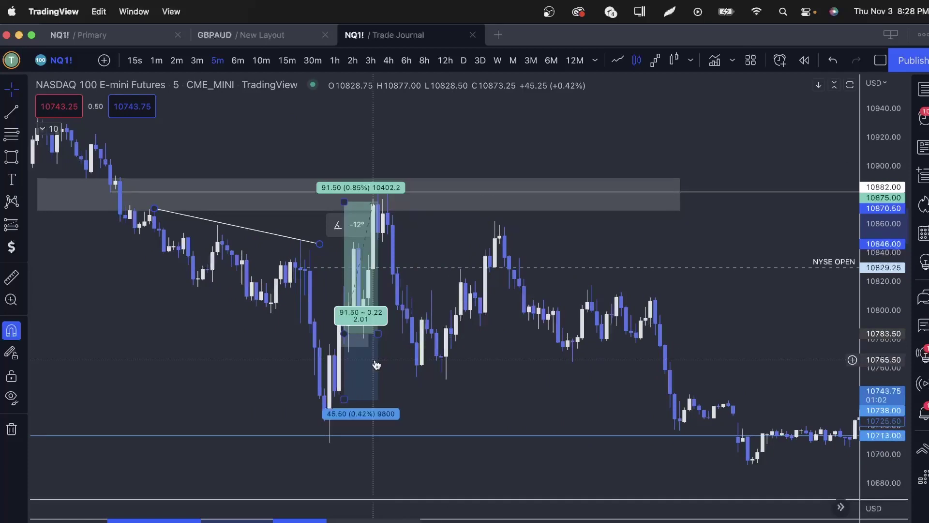
scroll(373, 366, up, 1)
key(Delete)
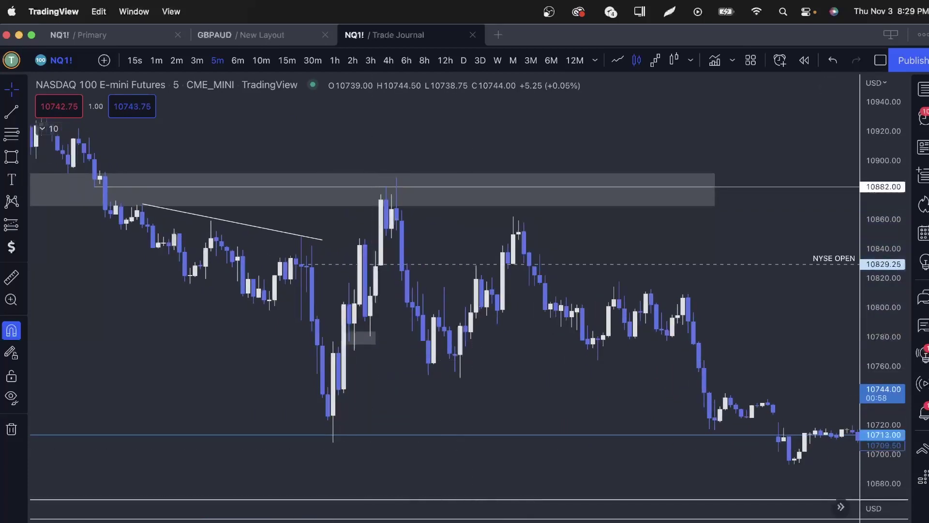
Step: Draw a grey zone spanning about 10847–10878 over the later highs, checking it on 15-minute candles
drag(391, 240, 667, 177)
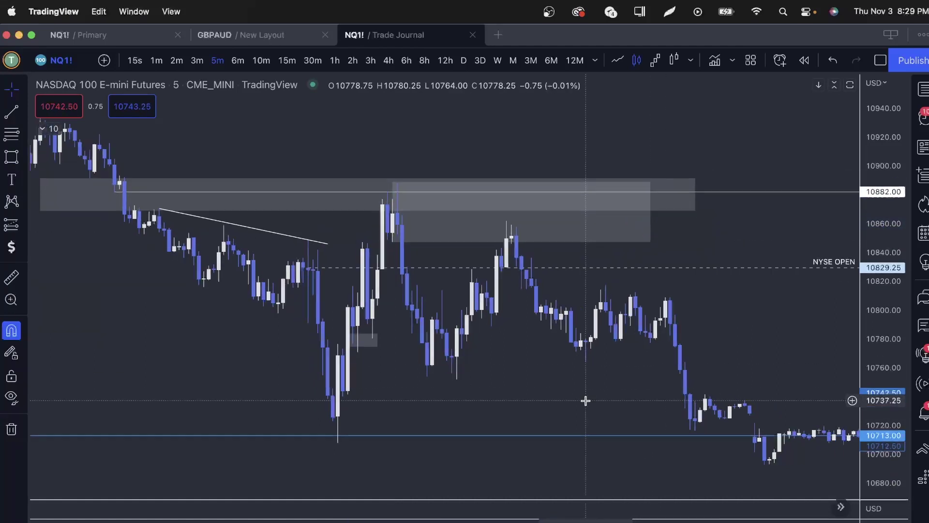
click(284, 60)
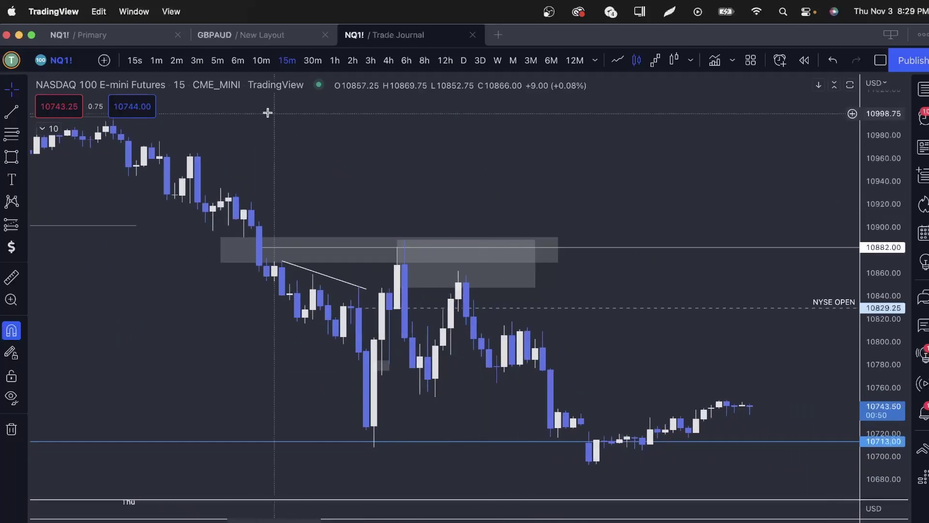
click(218, 60)
scroll(397, 242, up, 5)
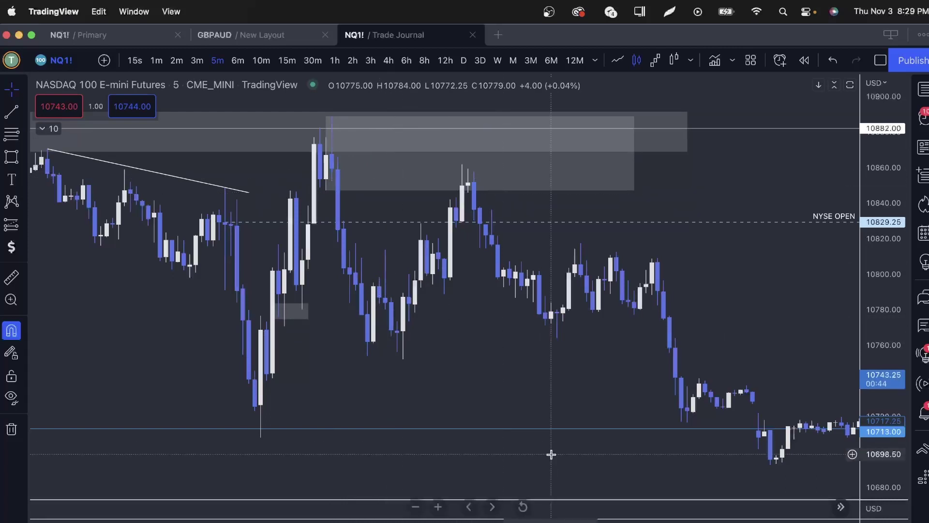
Step: Place a short position at 10846, try a 10861.75 stop and ~10809 target, then delete it
click(467, 193)
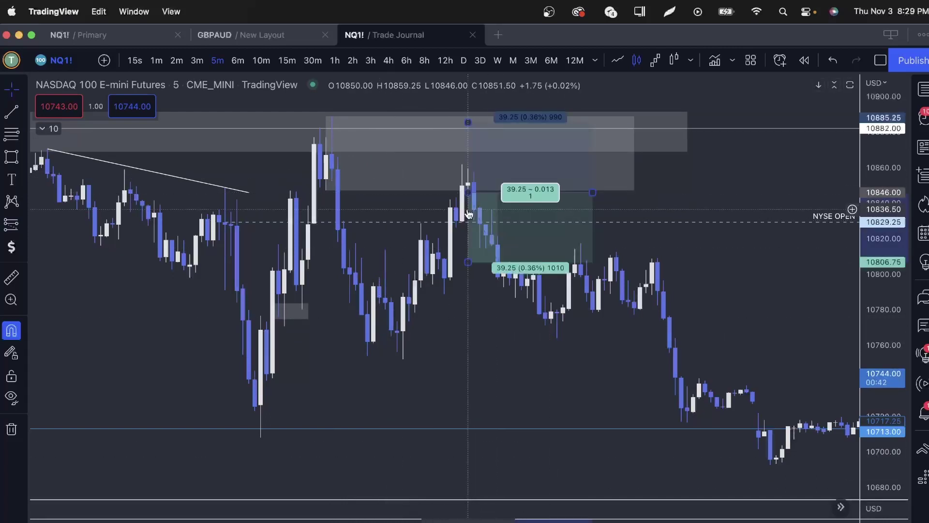
drag(466, 125, 468, 164)
mouse_move(467, 262)
mouse_down()
mouse_move(474, 258)
mouse_move(471, 368)
mouse_move(481, 227)
mouse_move(482, 438)
mouse_move(481, 320)
mouse_move(479, 398)
mouse_up()
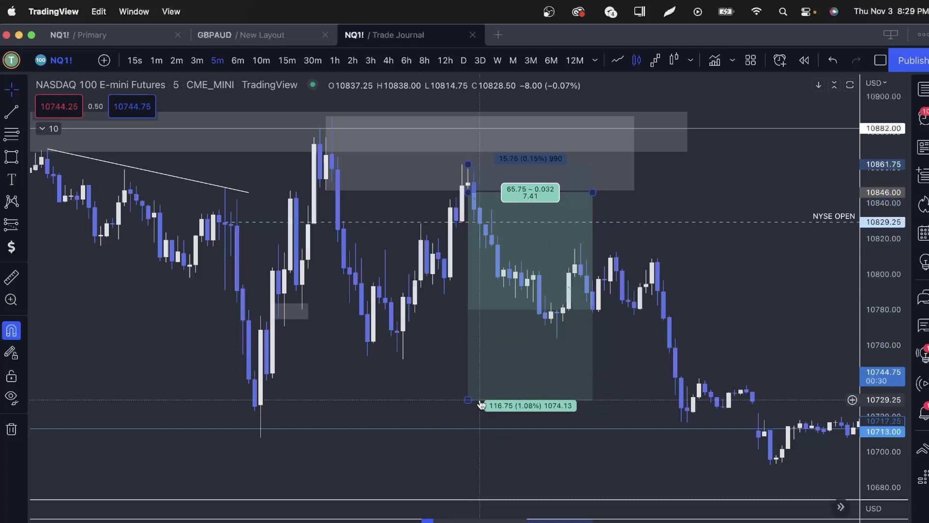
key(Delete)
scroll(480, 400, down, 2)
scroll(479, 400, down, 3)
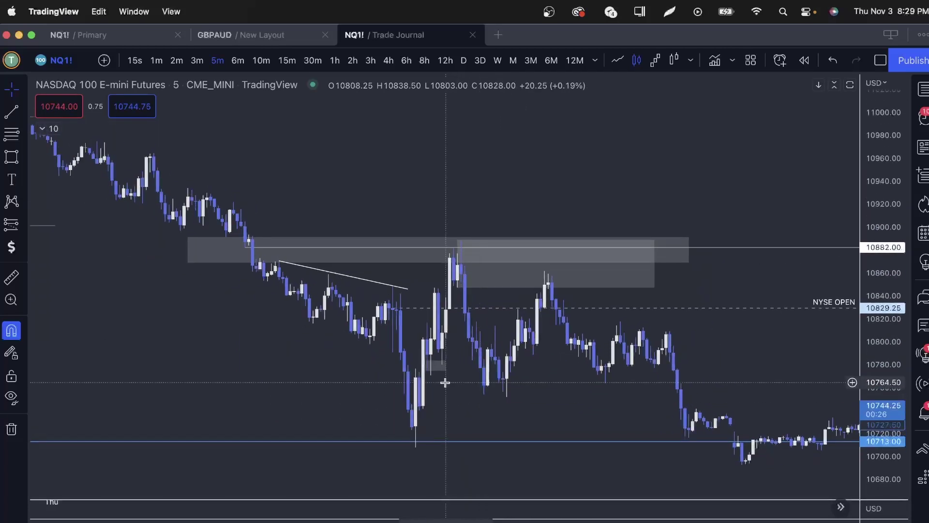
Step: Switch NQ1! to daily candles and zoom in for larger candles
click(463, 60)
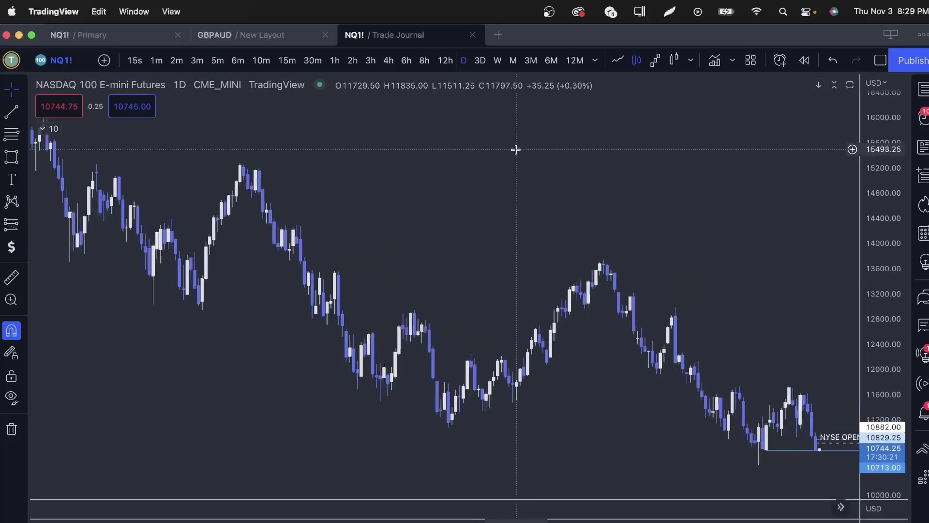
scroll(515, 150, up, 5)
scroll(516, 150, up, 3)
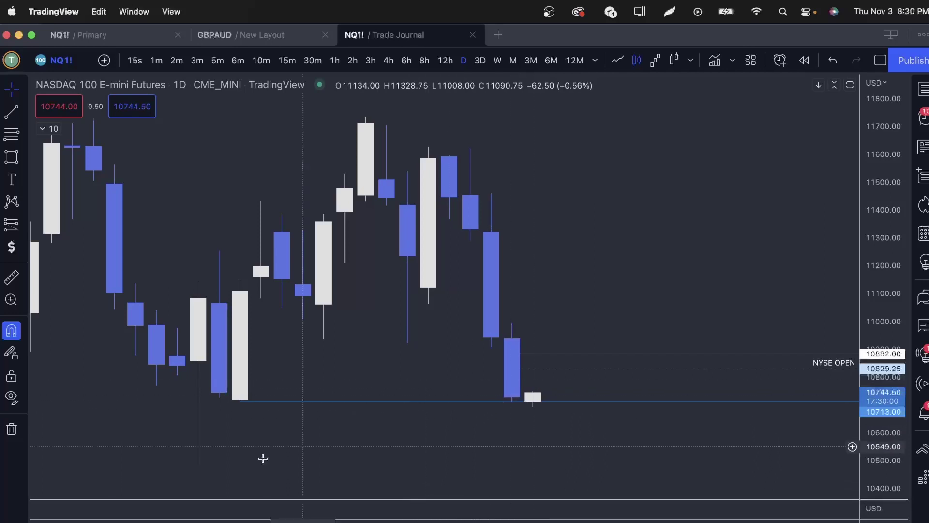
Step: Remove all drawings from the chart and switch to weekly candles
click(11, 429)
click(52, 427)
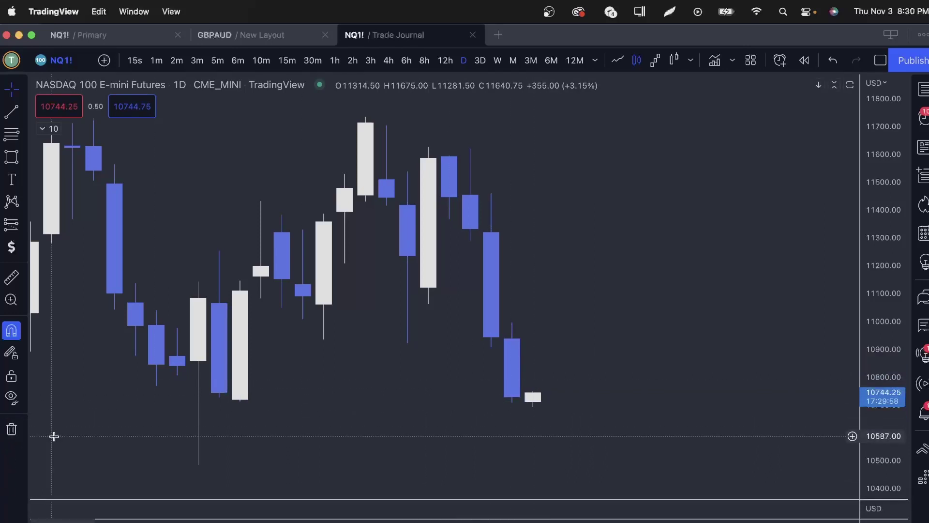
click(497, 60)
Step: Mark the weekly low at 10921.50 with a red horizontal ray, then return to daily candles
key(alt+j)
click(512, 418)
click(819, 85)
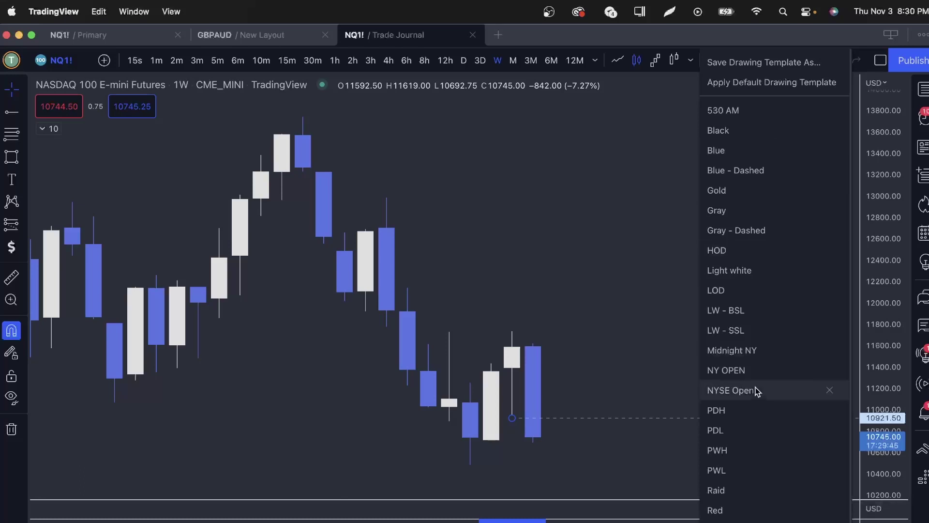
click(748, 512)
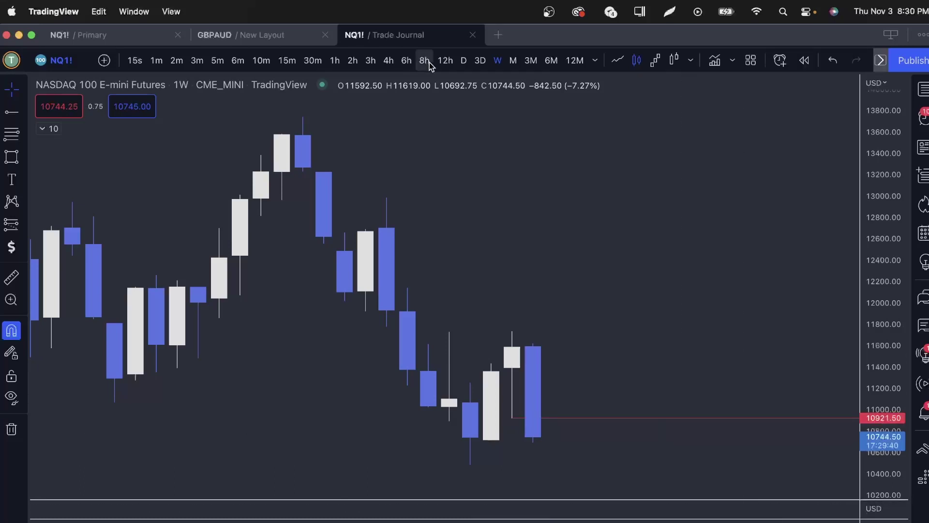
click(463, 61)
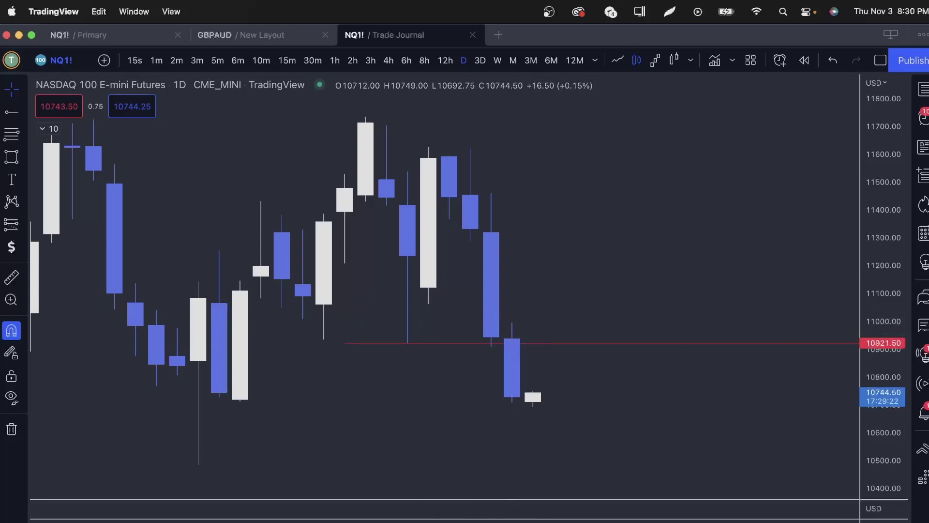
key(alt+shift+r)
Step: Shade the daily gap zone from roughly 11000 to 11290 with a grey rectangle, then view 4-hour candles
drag(470, 240, 619, 322)
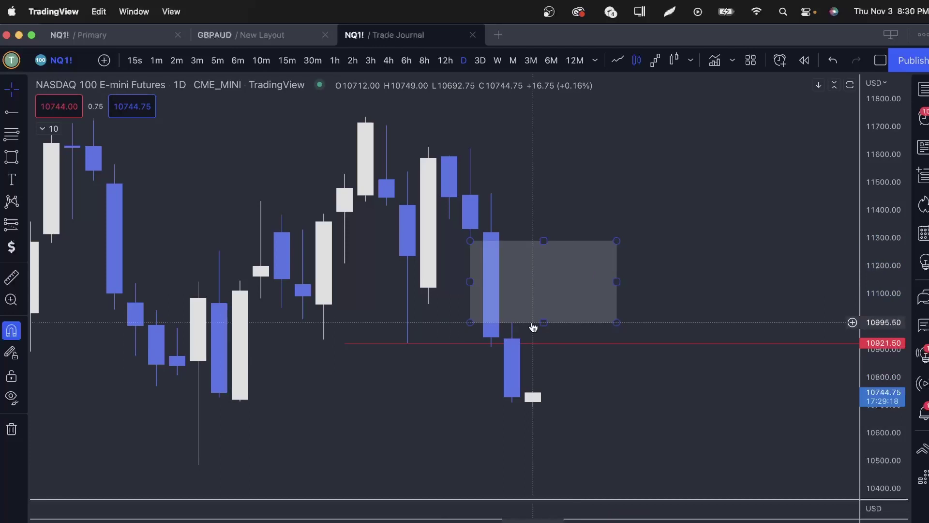
click(389, 60)
scroll(443, 280, down, 3)
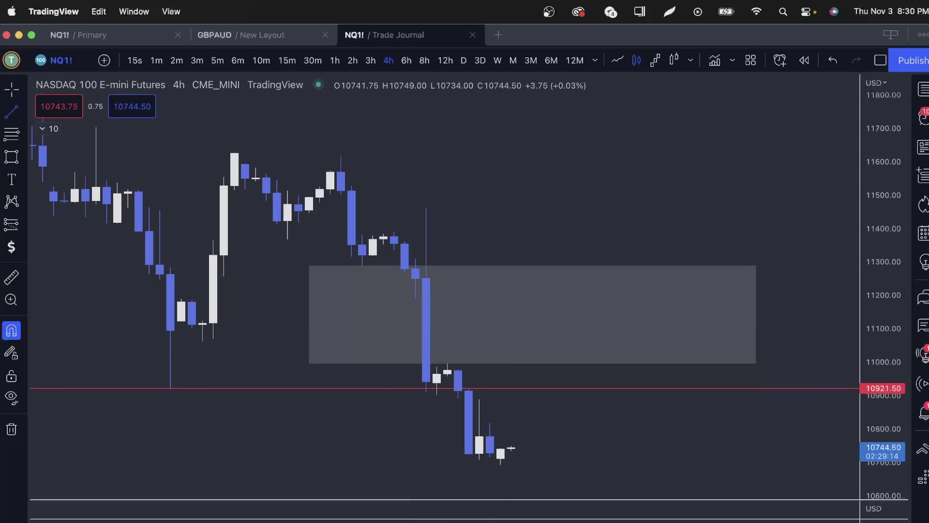
Step: Draw a horizontal line at about 10996.50 along the gap's lower edge and switch to 1-hour candles
click(448, 363)
click(660, 363)
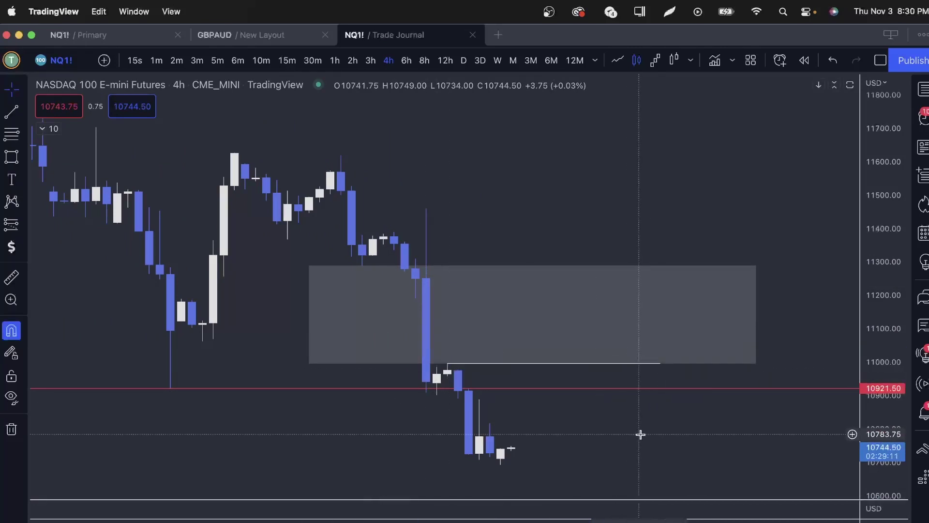
key(1)
key(h)
key(Return)
click(270, 355)
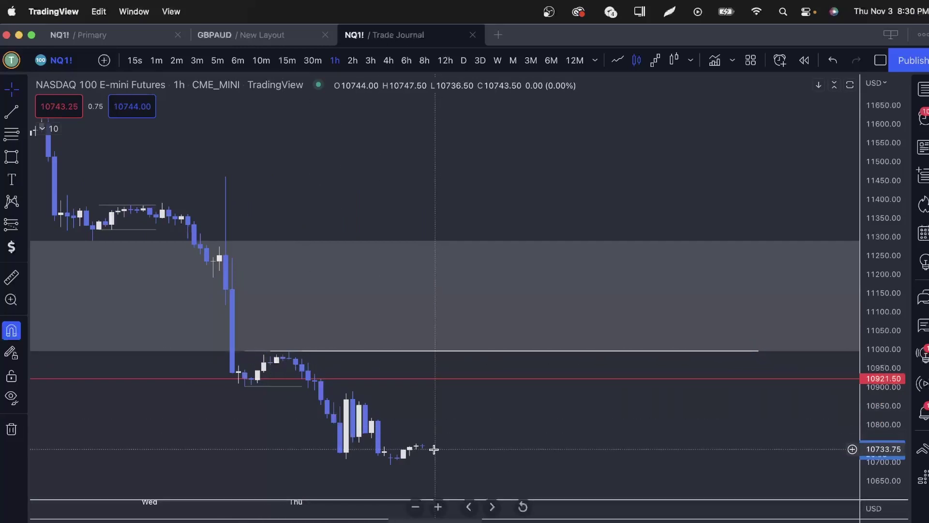
click(315, 377)
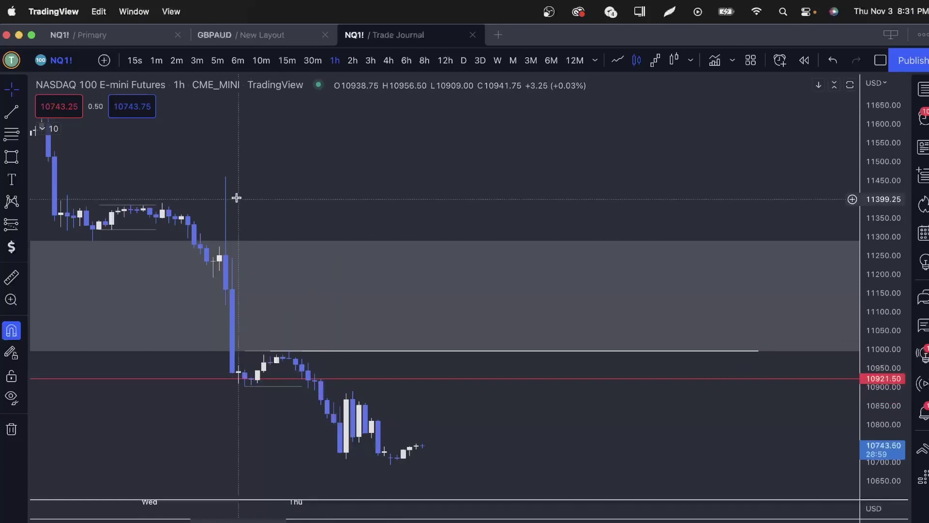
scroll(137, 209, down, 5)
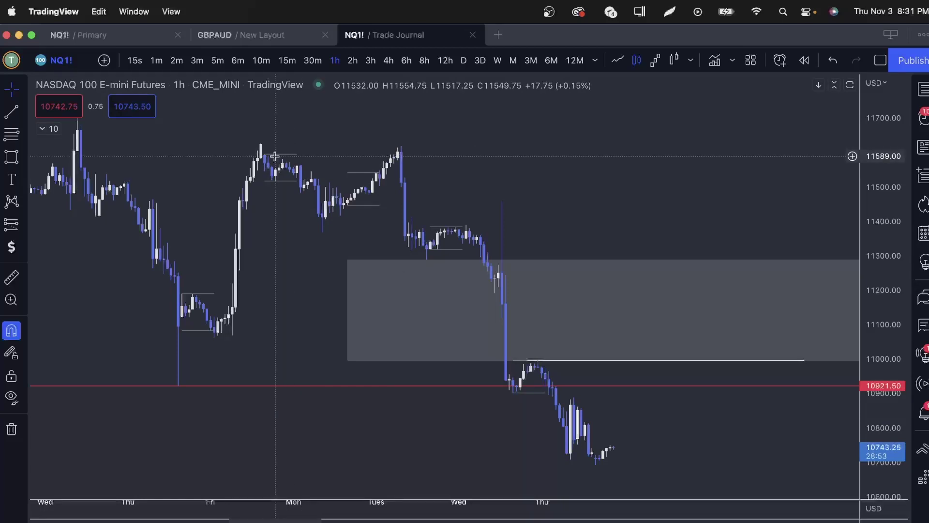
scroll(539, 280, up, 5)
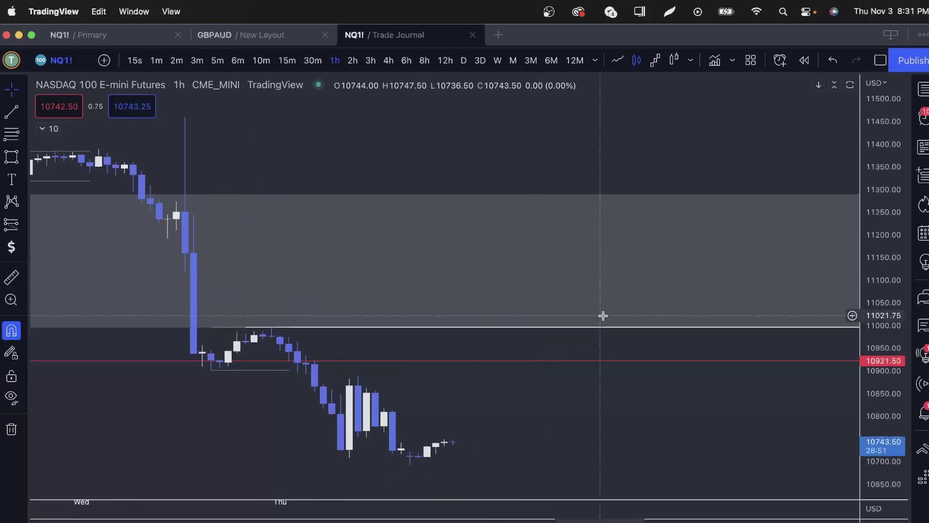
drag(881, 319, 879, 373)
drag(628, 457, 605, 393)
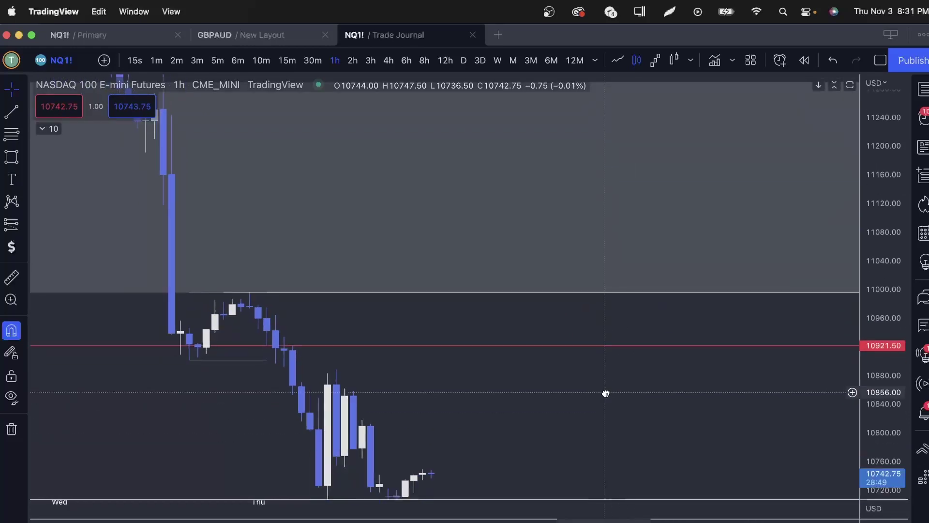
right_click(606, 393)
mouse_move(607, 389)
click(555, 384)
drag(536, 394, 533, 339)
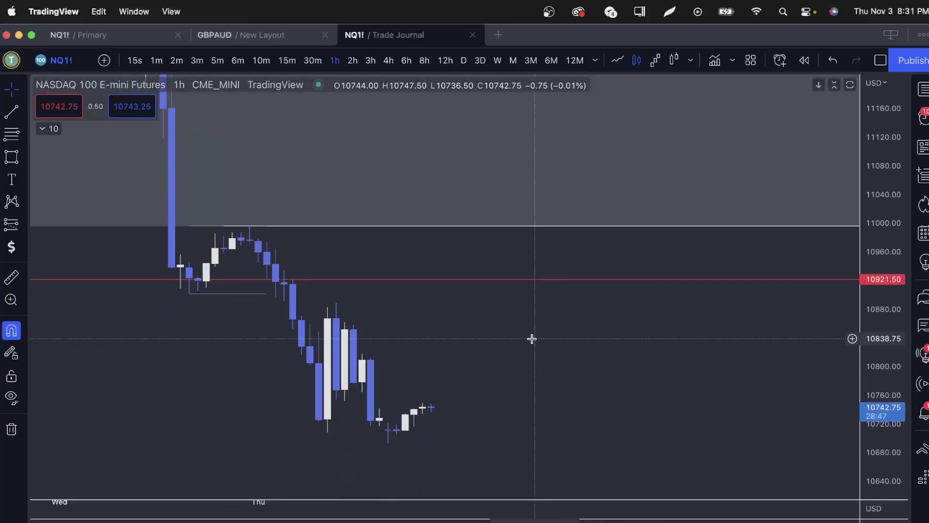
scroll(532, 342, down, 3)
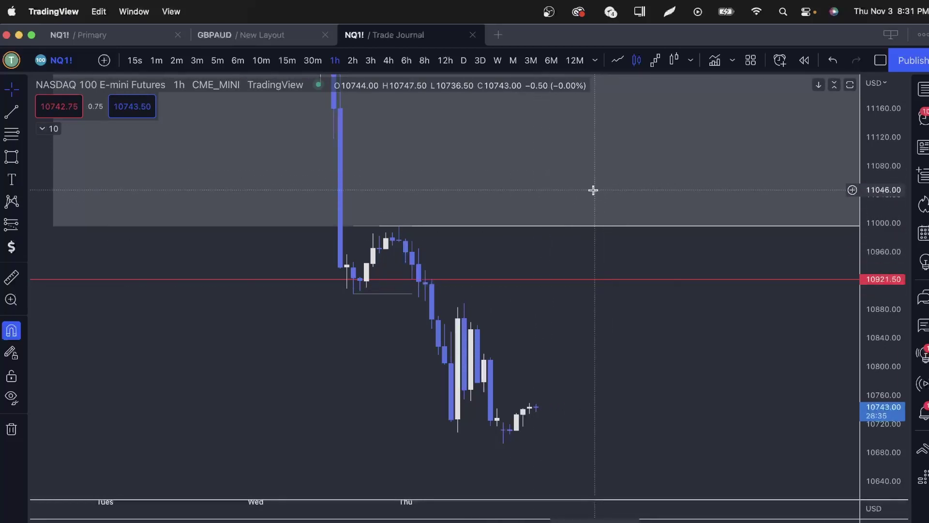
scroll(634, 346, down, 2)
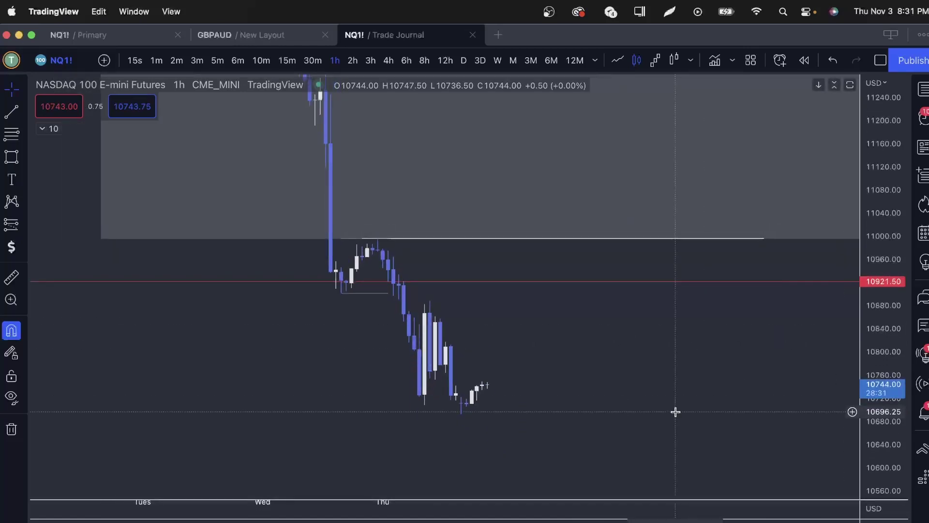
drag(676, 412, 670, 434)
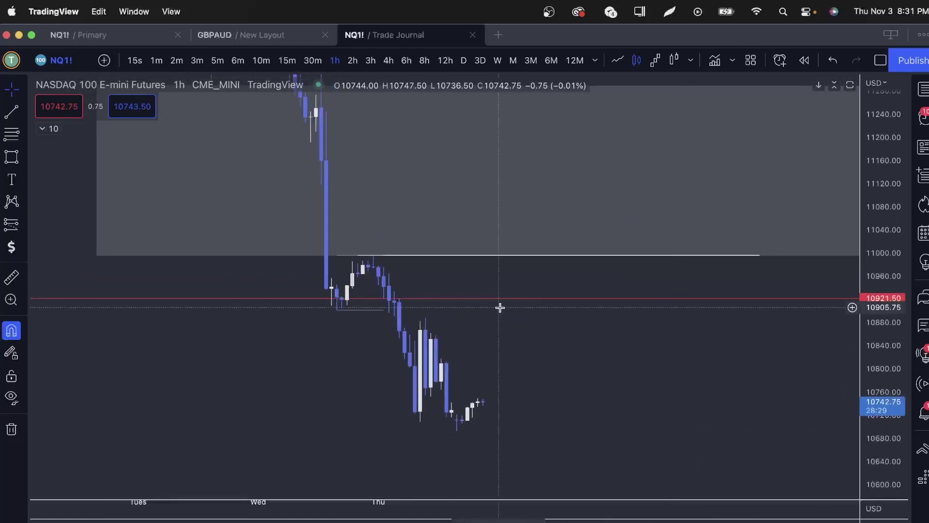